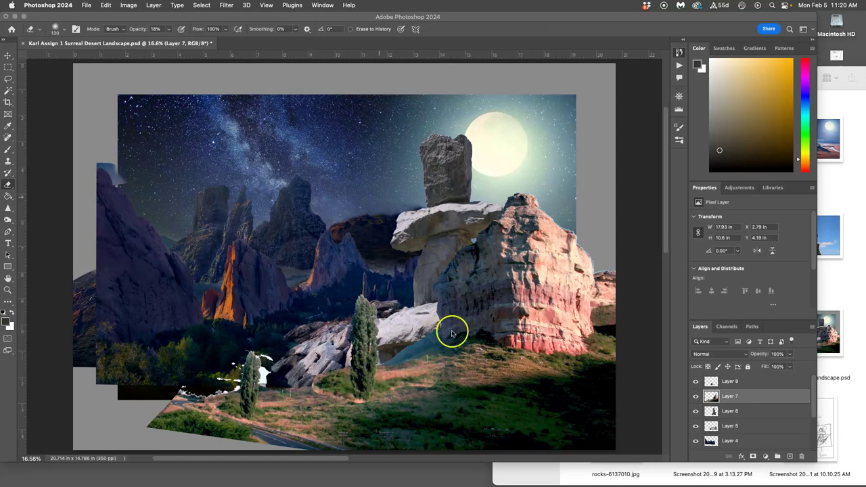
- Show the History panel and zoom to 33.3% on the cypress and rocks
scroll(436, 335, "down", 2)
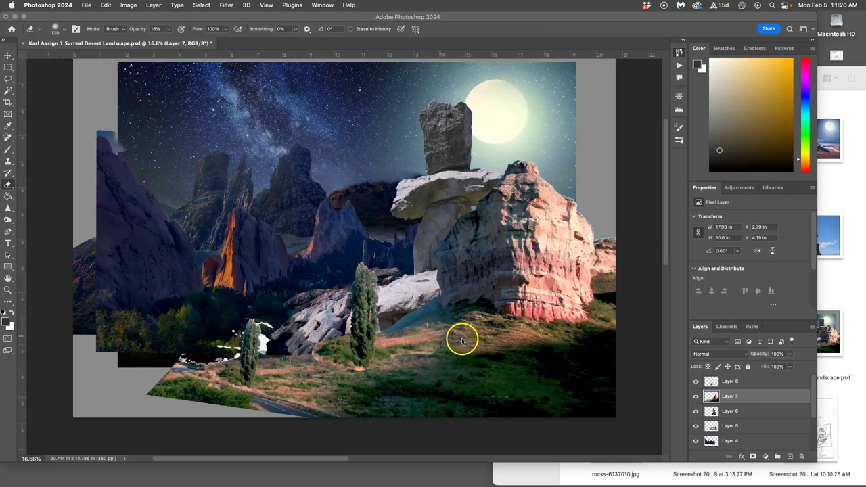
key("F9")
key("super+equal")
key("super+equal")
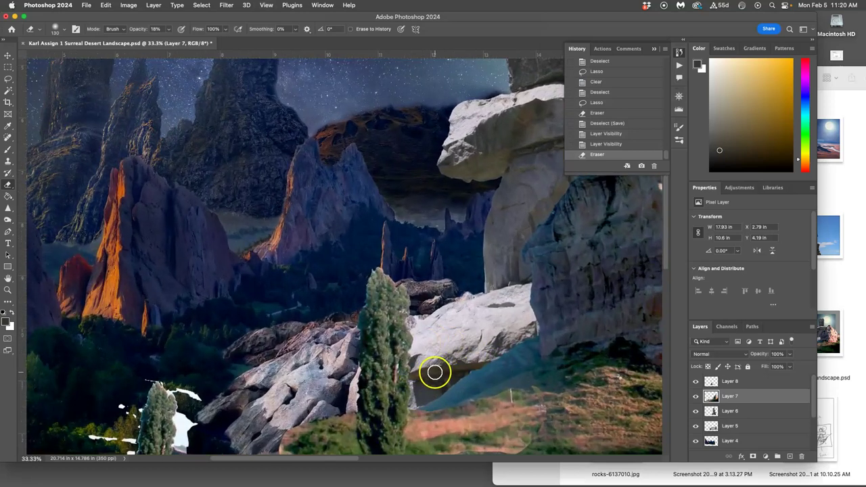
scroll(435, 373, "down", 3)
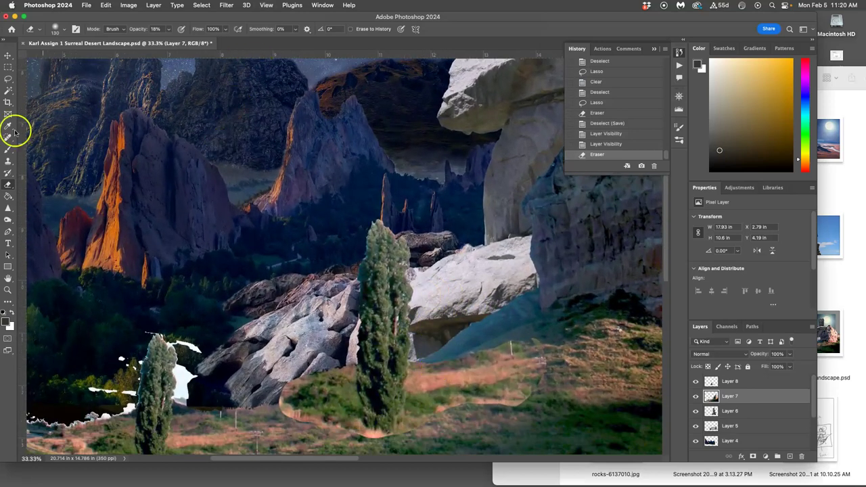
- Lasso and delete the bluish patch just under the boulder on Layer 7
left_click(7, 78)
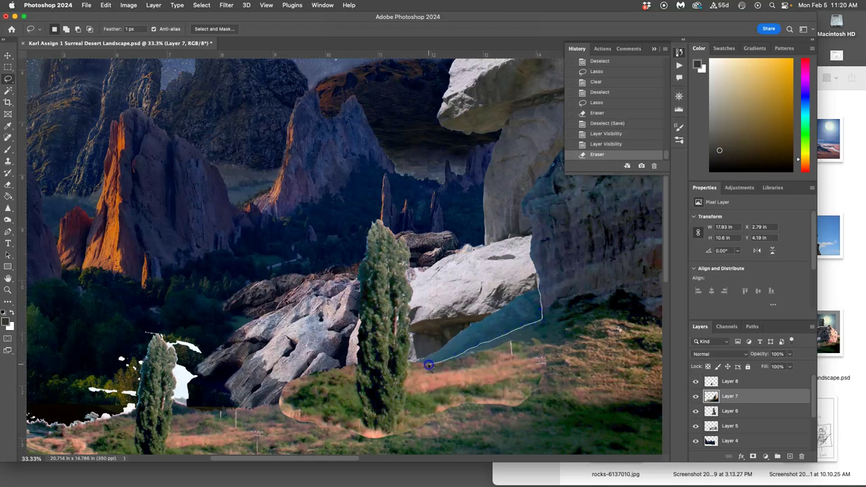
left_click_drag(484, 269, 486, 269)
key("Delete")
left_click(492, 245)
- Cut two more lassoed grass strips along the boulder's lower edge, leaving a jagged edge
mouse_move(492, 327)
left_mouse_down()
mouse_move(526, 365)
mouse_move(528, 323)
mouse_move(542, 318)
left_mouse_up()
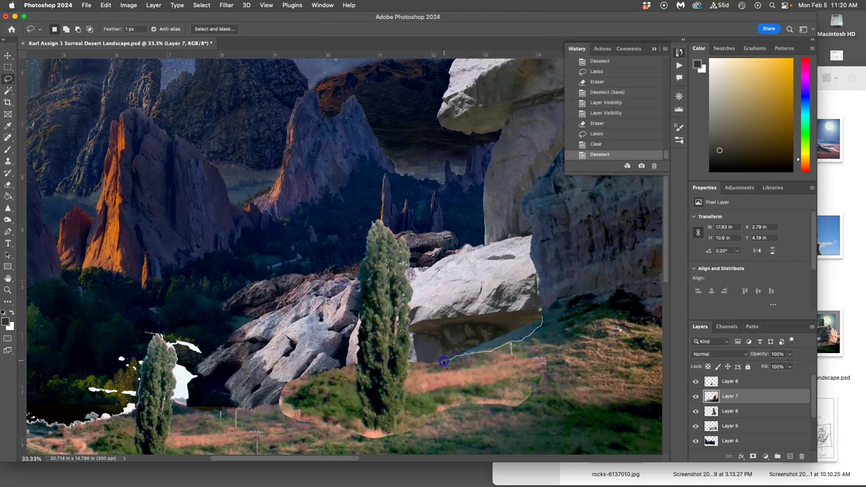
left_click_drag(422, 333, 419, 337)
key("BackSpace")
left_click(496, 344)
left_click_drag(560, 340, 412, 268)
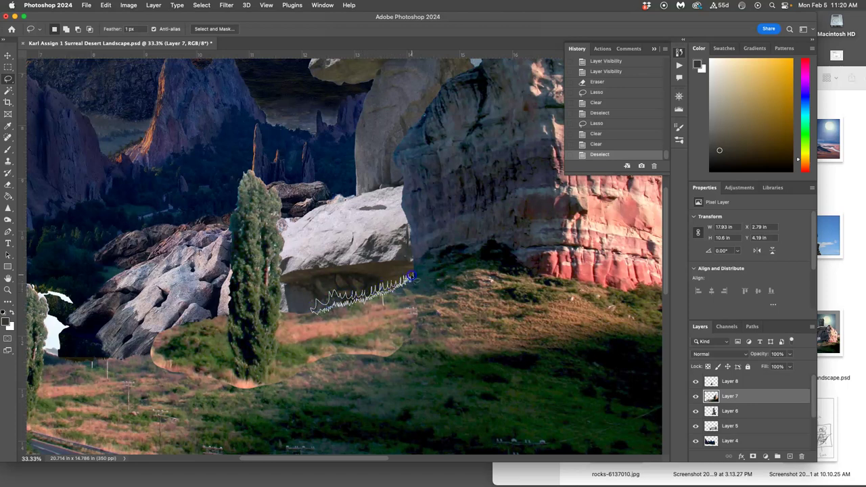
left_click_drag(410, 278, 411, 277)
key("Delete")
key("Delete")
key("Delete")
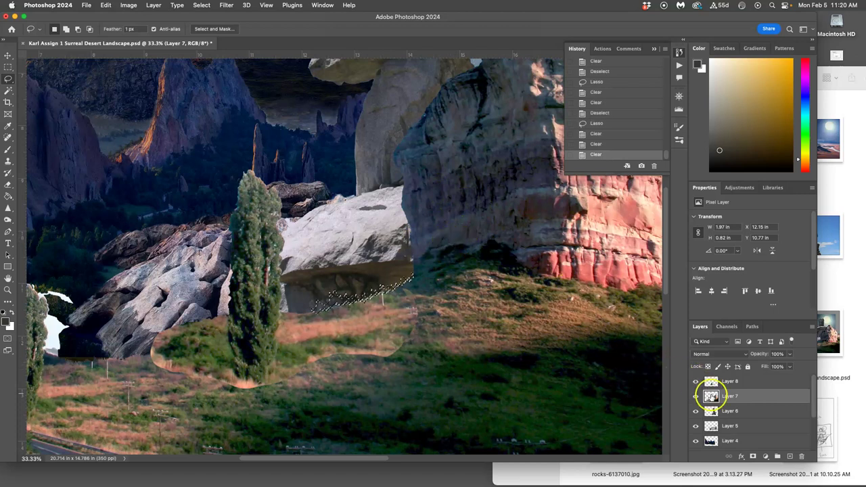
- Make Layer 8 active, clear any selection, and zoom to 100% on the boulder's underside
left_click(717, 381)
left_click(696, 382)
left_click(696, 383)
key("Delete")
key("Delete")
key("super+d")
key("super+equal")
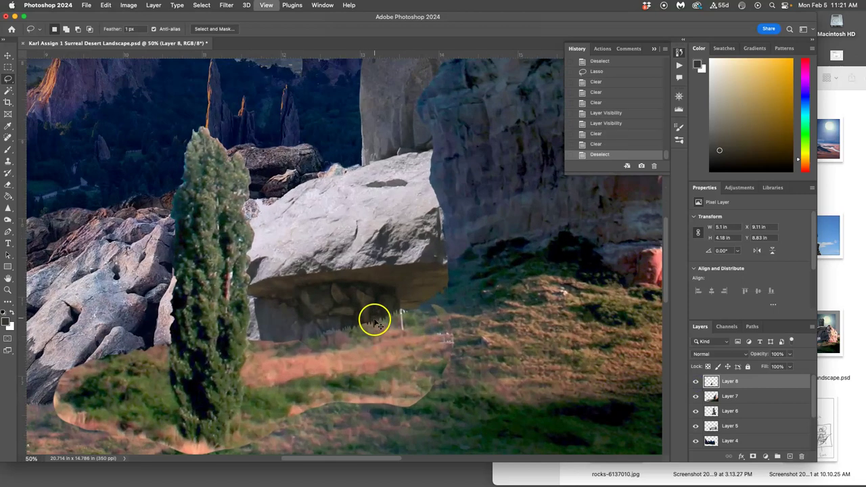
key("super+equal")
key("super+equal")
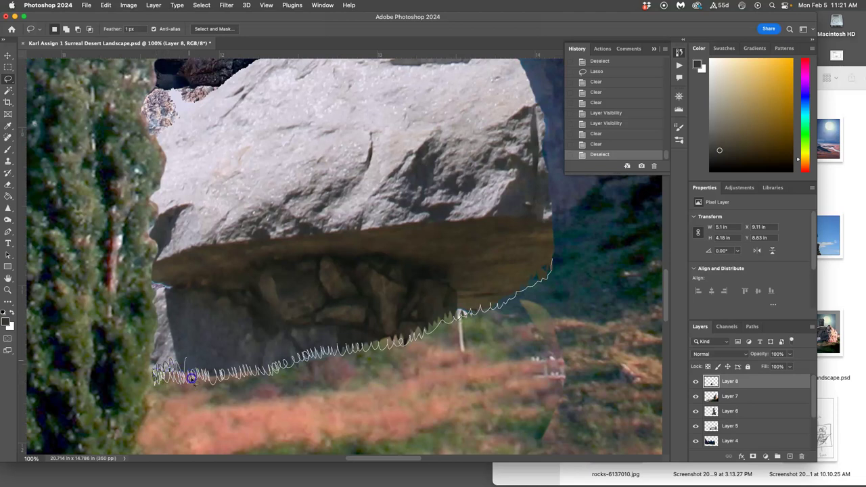
- Lasso along the boulder's lower edge and delete that grass on Layers 8 and 7
left_click(293, 340)
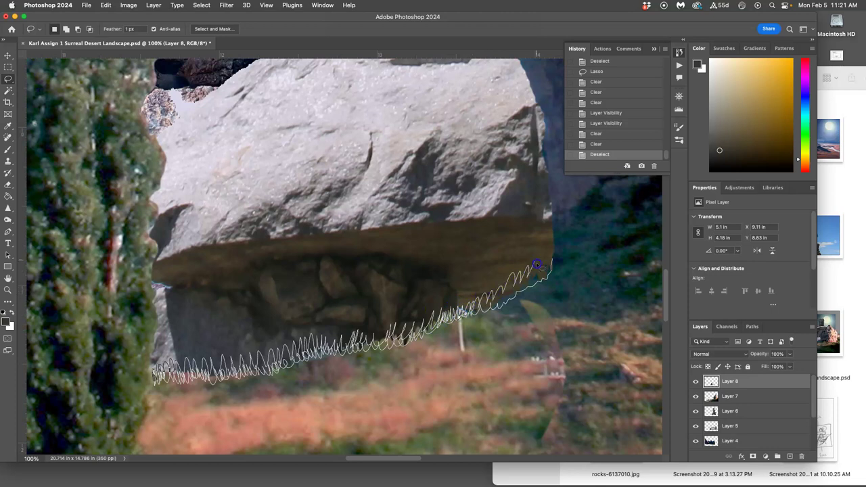
left_click_drag(550, 261, 549, 264)
key("Delete")
key("Delete")
left_click(718, 397)
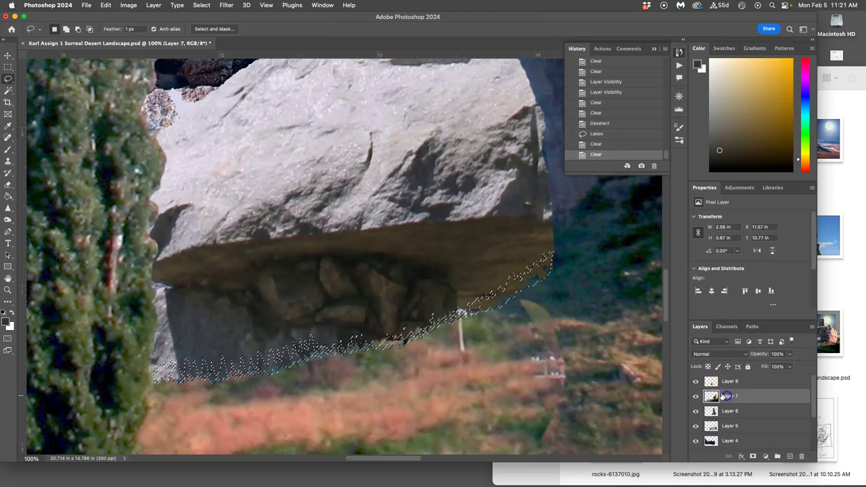
key("Delete")
key("super+d")
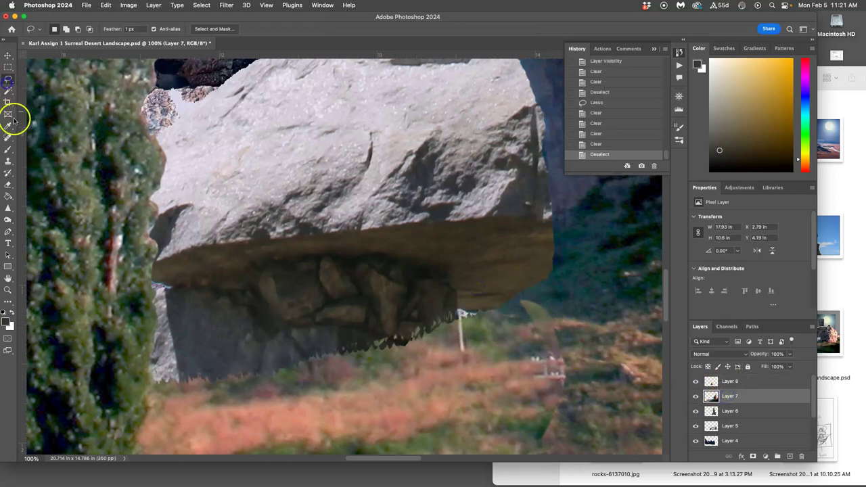
- Erase leftover grass under the boulder's lower right edge with the Eraser
left_click(8, 184)
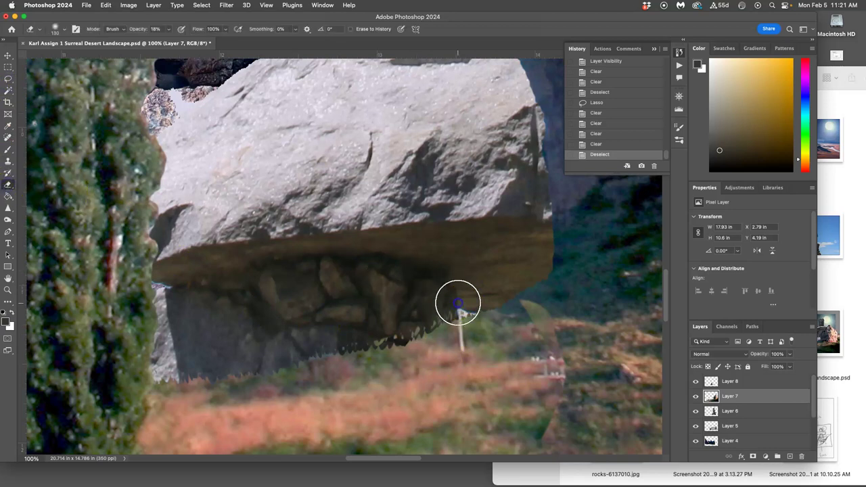
mouse_move(453, 305)
left_mouse_down()
mouse_move(398, 342)
mouse_move(405, 319)
mouse_move(413, 326)
mouse_move(367, 350)
mouse_move(332, 349)
left_mouse_up()
left_click(444, 309)
left_click(450, 305)
- With Layer 8 hidden, erase grass along the boulder's lower edge on Layer 7
left_click(733, 382)
left_click(696, 381)
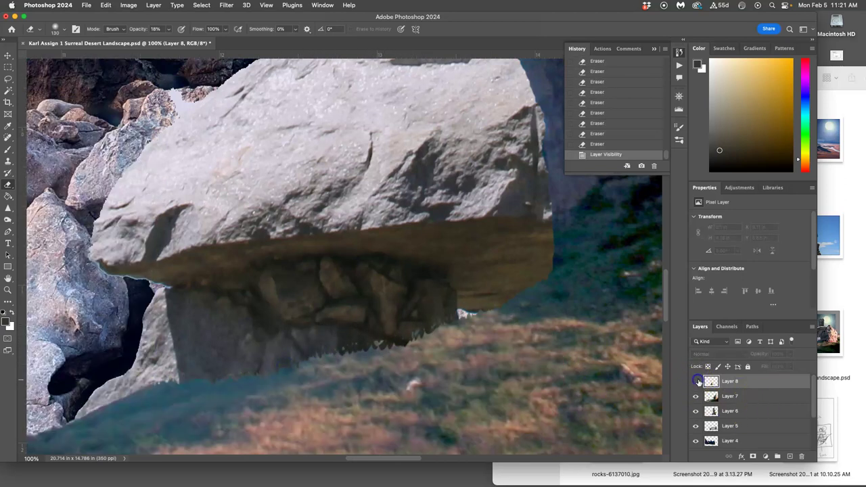
left_click(720, 396)
mouse_move(437, 313)
left_mouse_down()
mouse_move(363, 344)
mouse_move(353, 333)
mouse_move(302, 350)
mouse_move(443, 311)
mouse_move(314, 348)
mouse_move(325, 344)
left_mouse_up()
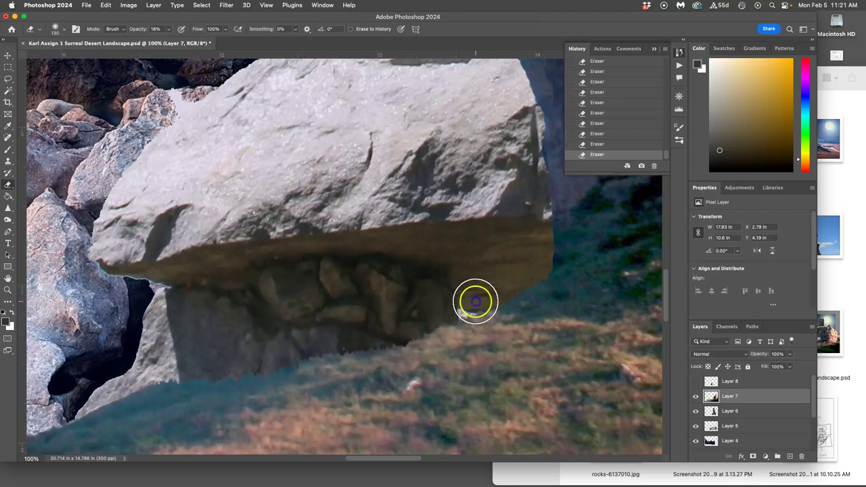
mouse_move(422, 326)
left_mouse_down()
mouse_move(432, 319)
mouse_move(175, 368)
left_mouse_up()
left_click(696, 381)
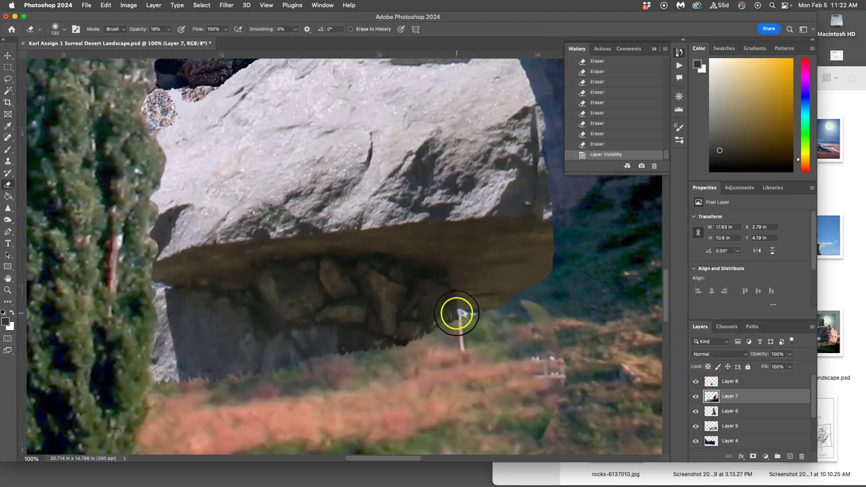
left_click_drag(447, 311, 411, 315)
- Set eraser opacity to 92%, erase more of the lower edge, then the left edge on Layer 8
left_click(168, 29)
left_click(448, 290)
mouse_move(448, 290)
left_mouse_down()
mouse_move(448, 311)
mouse_move(415, 326)
mouse_move(595, 364)
mouse_move(429, 313)
mouse_move(465, 300)
mouse_move(409, 330)
mouse_move(366, 336)
mouse_move(391, 338)
mouse_move(375, 343)
mouse_move(178, 369)
left_mouse_up()
left_click(718, 381)
mouse_move(166, 281)
left_mouse_down()
mouse_move(162, 247)
mouse_move(153, 229)
mouse_move(174, 158)
mouse_move(160, 146)
mouse_move(164, 128)
mouse_move(154, 130)
mouse_move(151, 112)
mouse_move(140, 110)
mouse_move(152, 88)
left_mouse_up()
- Erase the background along the cypress's upper-left and left edges on Layer 8
scroll(290, 245, "up", 10)
scroll(289, 246, "left", 10)
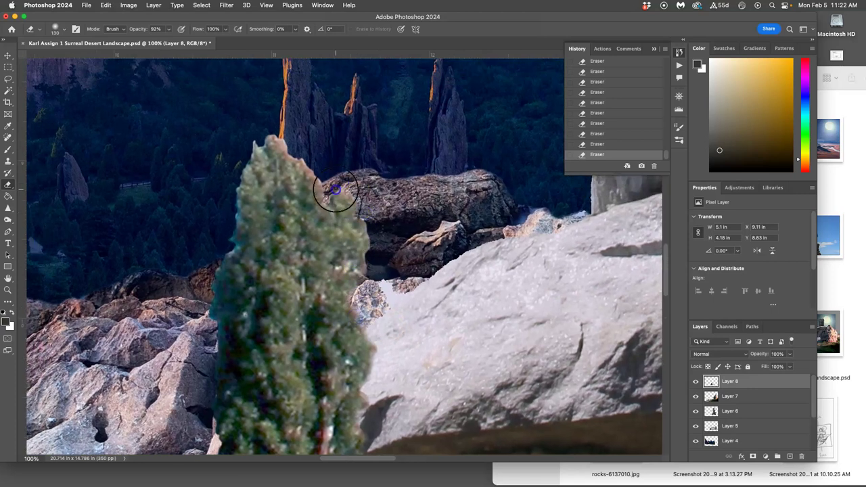
mouse_move(251, 146)
left_mouse_down()
mouse_move(236, 179)
mouse_move(240, 226)
mouse_move(227, 240)
mouse_move(233, 234)
mouse_move(235, 249)
mouse_move(211, 277)
mouse_move(215, 397)
left_mouse_up()
mouse_move(266, 371)
left_mouse_down()
mouse_move(287, 264)
mouse_move(304, 265)
left_mouse_up()
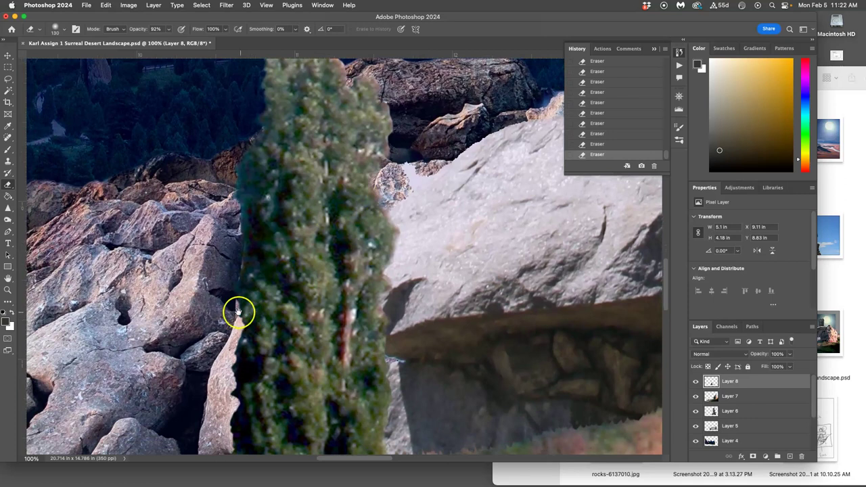
- Erase along the rock's lower edge beside the tree, undoing the unwanted strokes
scroll(247, 332, "down", 5)
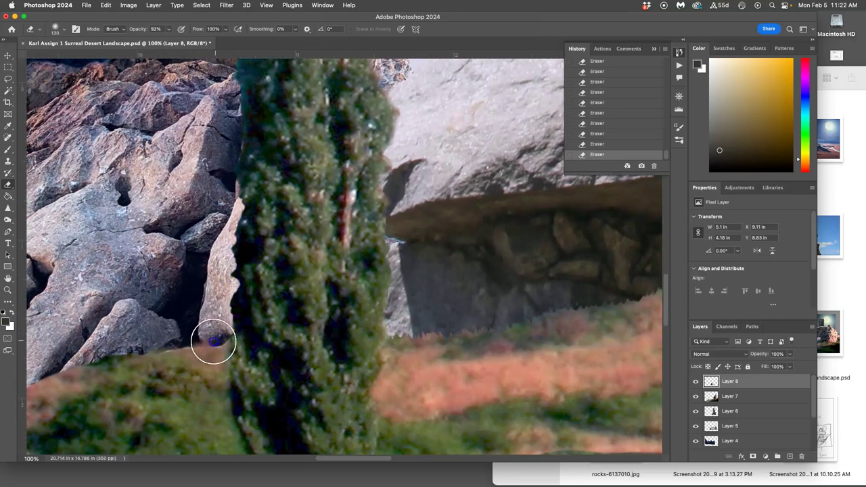
left_click_drag(188, 343, 149, 348)
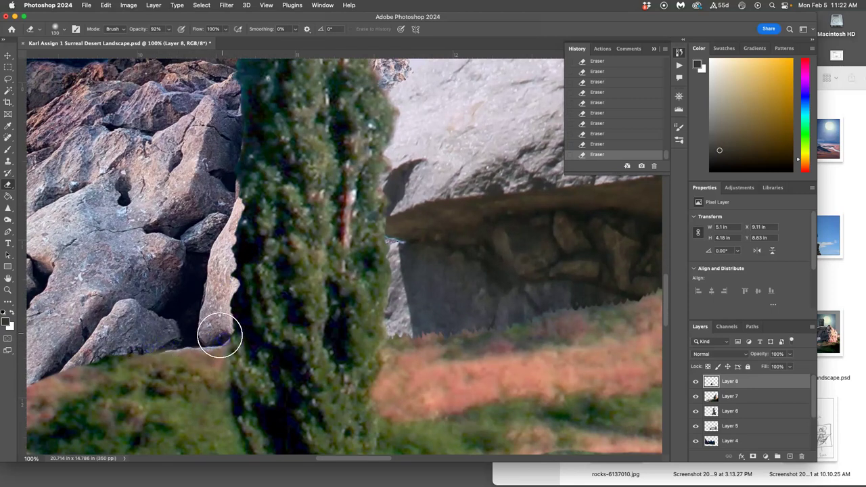
key("super+z")
key("super+z")
key("super+z")
key("super+z")
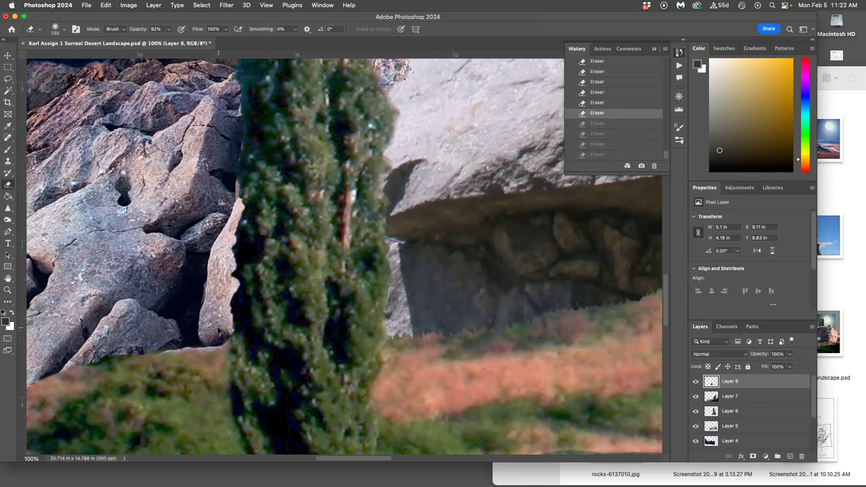
key("super+z")
key("super+z")
key("super+z")
key("super+z")
key("super+z")
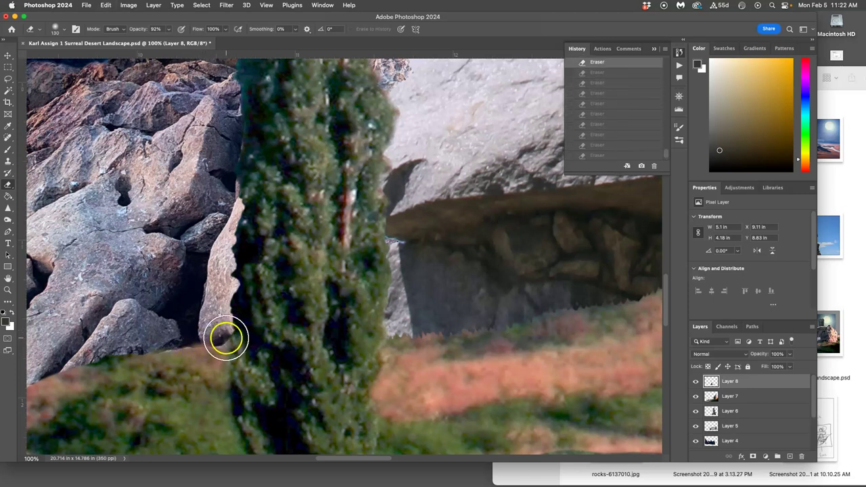
left_click_drag(223, 338, 217, 346)
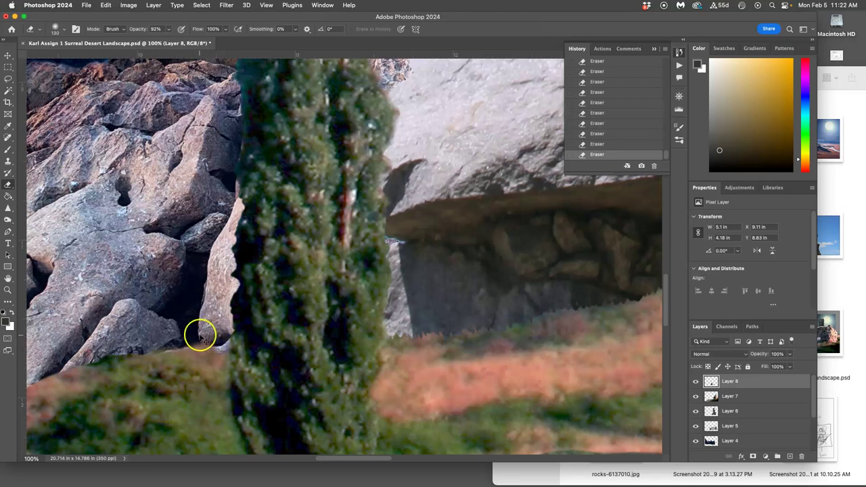
key("super+z")
key("super+z")
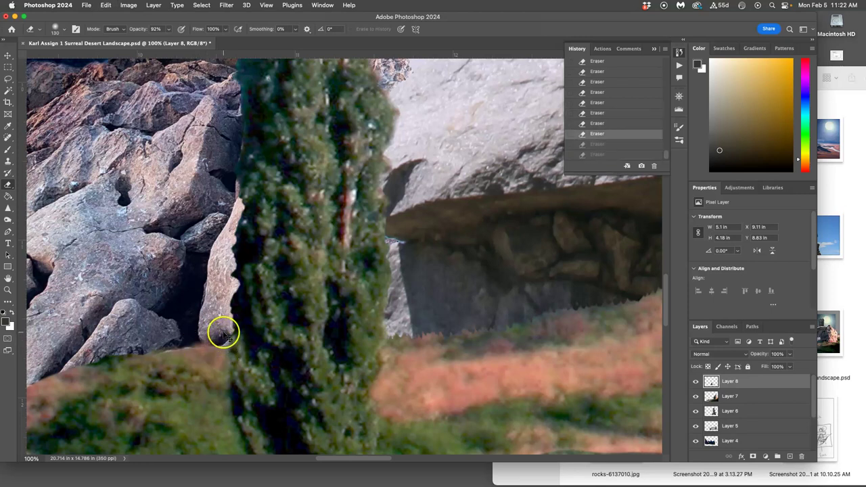
- Erase grass overlapping the lower edge of the rocks left of the tree on Layer 8
left_click_drag(224, 349, 319, 319)
left_click(273, 317)
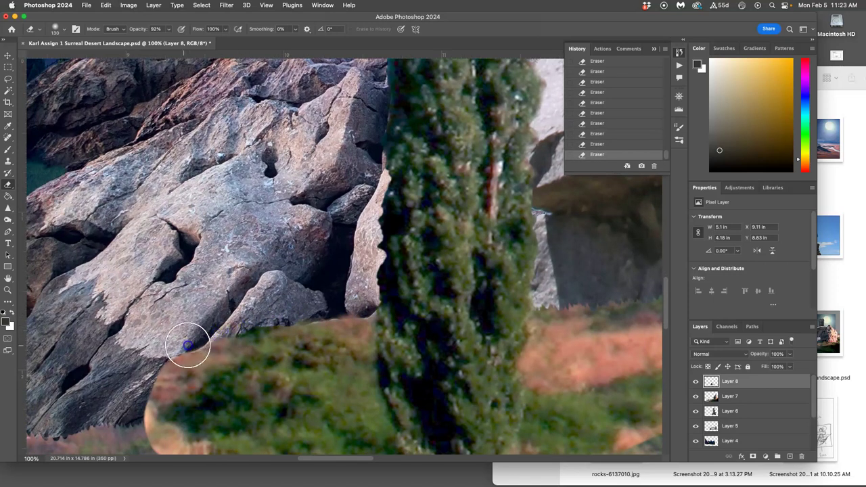
mouse_move(231, 342)
left_mouse_down()
mouse_move(207, 361)
mouse_move(304, 304)
left_mouse_up()
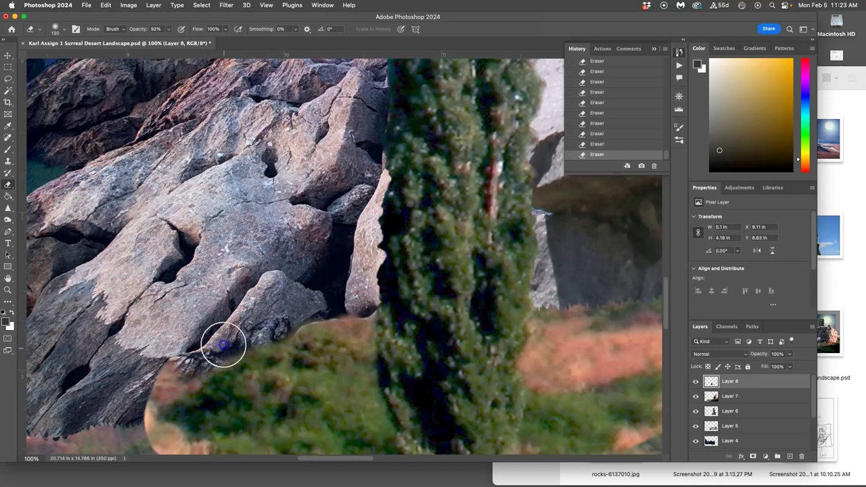
mouse_move(222, 344)
left_mouse_down()
mouse_move(142, 400)
mouse_move(239, 346)
mouse_move(157, 393)
mouse_move(146, 378)
mouse_move(188, 343)
mouse_move(146, 402)
left_mouse_up()
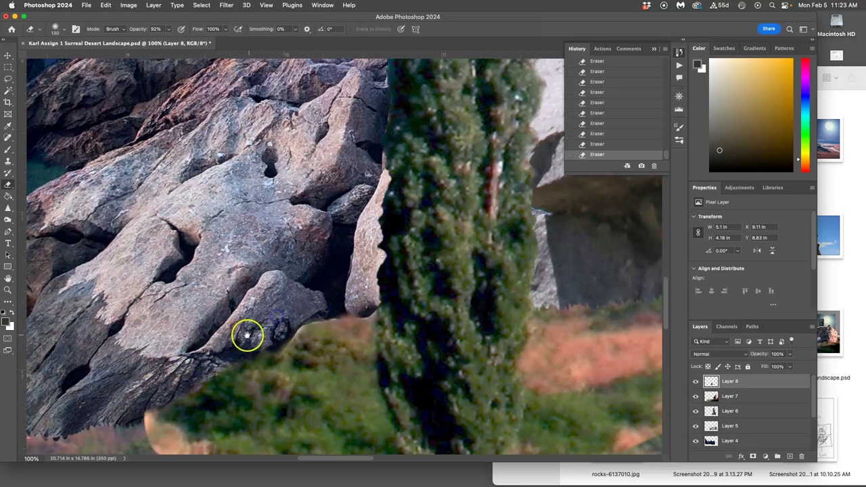
left_click_drag(246, 335, 284, 224)
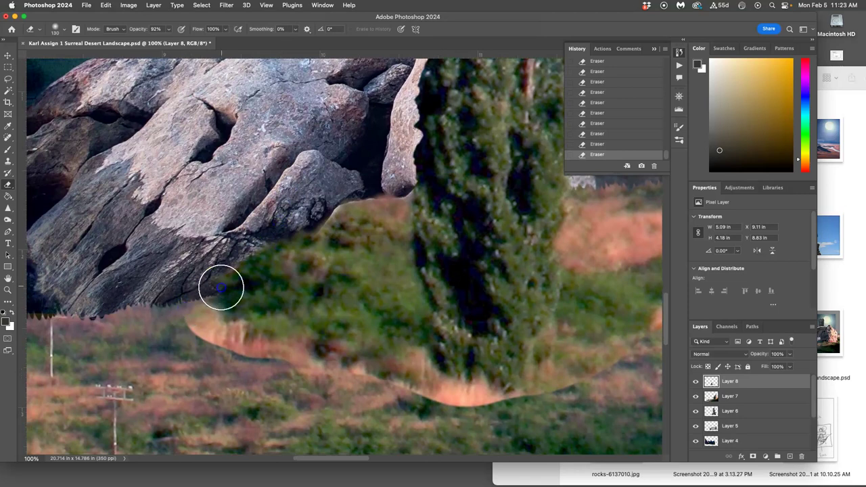
mouse_move(235, 279)
left_mouse_down()
mouse_move(265, 252)
mouse_move(237, 264)
left_mouse_up()
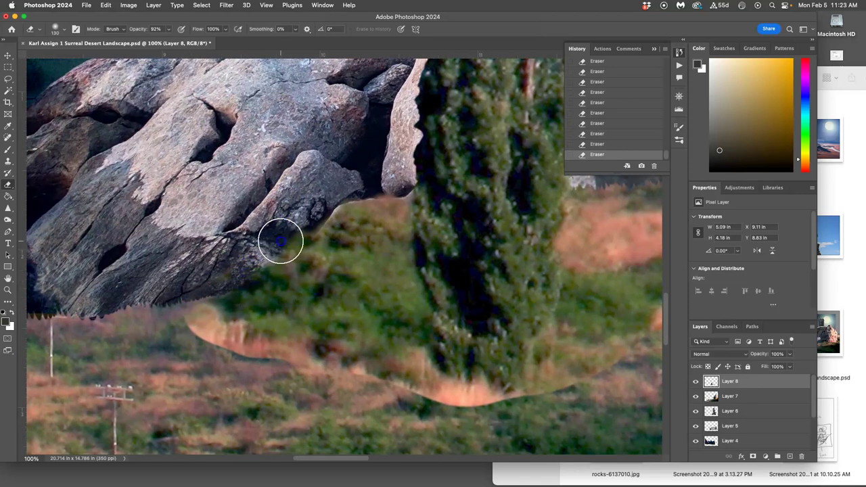
mouse_move(283, 243)
left_mouse_down()
mouse_move(327, 210)
mouse_move(335, 220)
mouse_move(378, 189)
mouse_move(388, 225)
mouse_move(395, 198)
mouse_move(393, 212)
mouse_move(404, 200)
mouse_move(399, 227)
mouse_move(326, 229)
mouse_move(217, 275)
mouse_move(309, 238)
mouse_move(277, 241)
mouse_move(313, 231)
left_mouse_up()
- Undo and redo recent strokes, then erase the tan strip below the rock's lower edge
key("super+z")
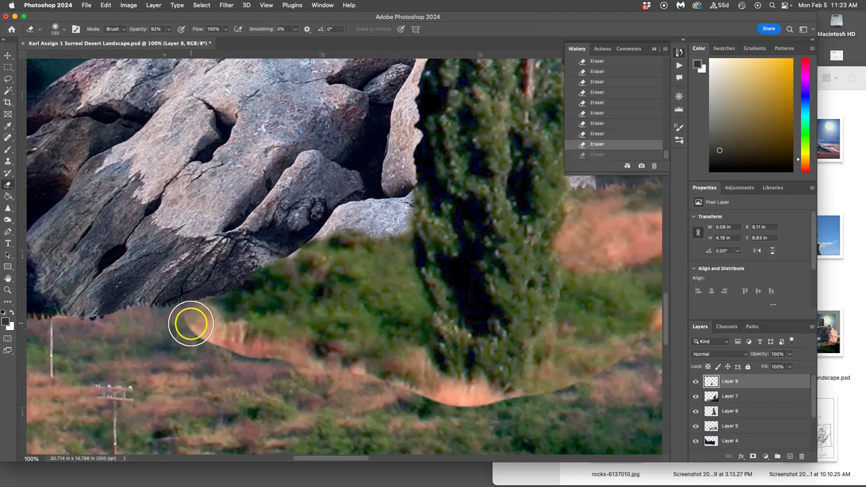
key("super+z")
key("super+z")
key("super+z")
key("super+z")
key("super+z")
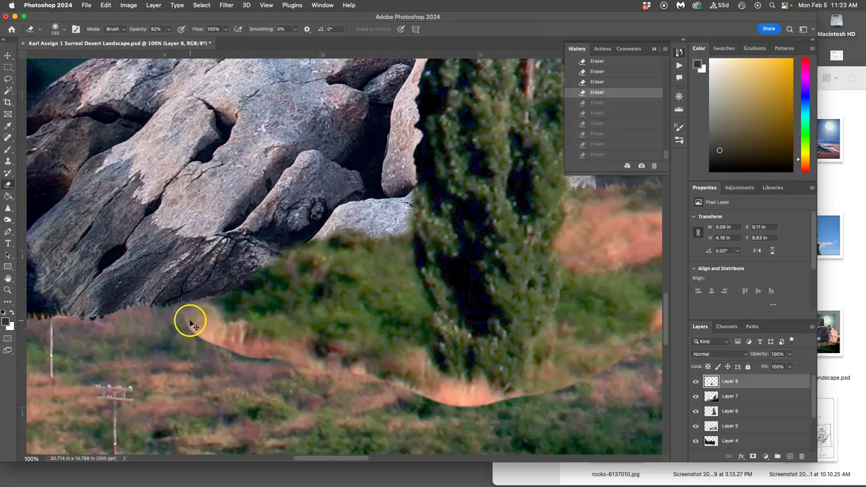
key("shift+super+z")
key("shift+super+z")
key("shift+super+z")
key("shift+super+z")
key("shift+super+z")
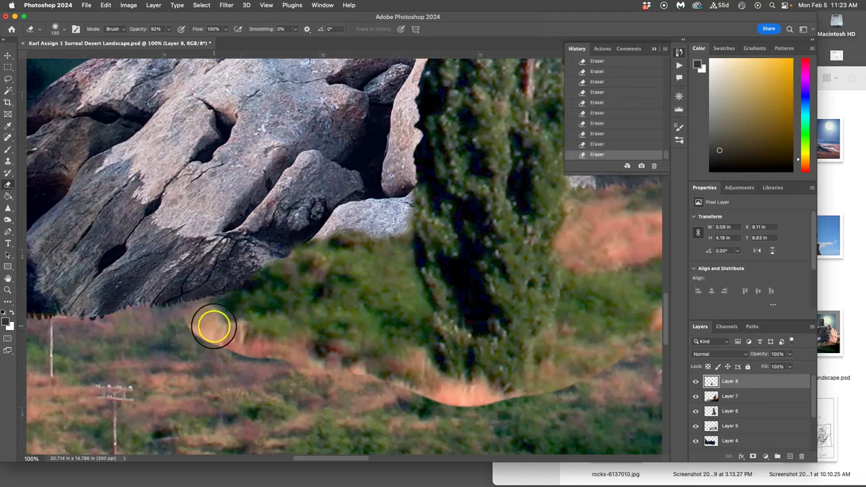
mouse_move(183, 309)
left_mouse_down()
mouse_move(185, 342)
mouse_move(184, 319)
mouse_move(227, 332)
mouse_move(235, 368)
mouse_move(256, 341)
mouse_move(282, 364)
mouse_move(328, 360)
mouse_move(335, 393)
mouse_move(417, 408)
mouse_move(428, 384)
mouse_move(453, 419)
mouse_move(464, 392)
mouse_move(432, 414)
mouse_move(498, 392)
mouse_move(531, 394)
mouse_move(631, 358)
mouse_move(616, 370)
mouse_move(608, 368)
mouse_move(612, 353)
mouse_move(345, 361)
mouse_move(492, 303)
mouse_move(500, 317)
mouse_move(566, 315)
mouse_move(647, 305)
left_mouse_up()
- Erase the white marks, stray post stem and leftover edge beneath the rock
key("space")
scroll(458, 331, "right", 5)
scroll(458, 331, "up", 2)
mouse_move(544, 261)
left_mouse_down()
mouse_move(566, 222)
mouse_move(563, 184)
mouse_move(463, 189)
mouse_move(483, 171)
left_mouse_up()
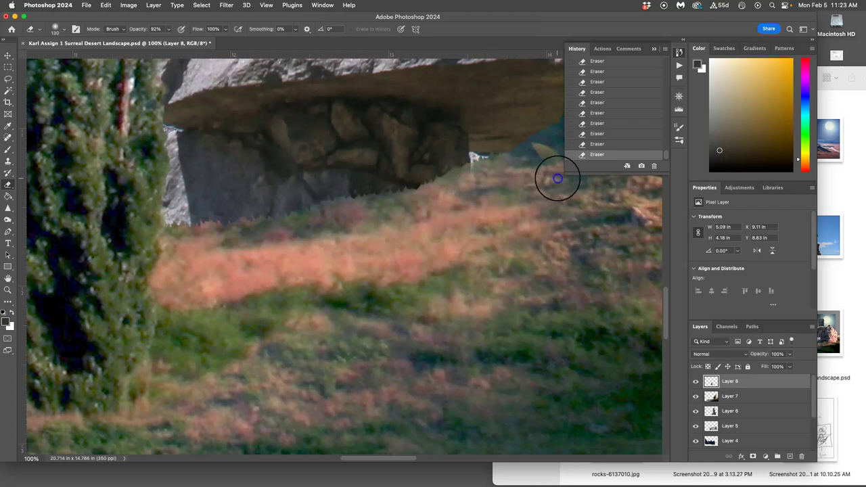
scroll(525, 193, "right", 2)
scroll(525, 193, "up", 2)
mouse_move(425, 217)
left_mouse_down()
mouse_move(425, 244)
mouse_move(393, 270)
mouse_move(340, 247)
mouse_move(360, 225)
mouse_move(500, 320)
mouse_move(498, 312)
left_mouse_up()
- Zoom out, switch to Layer 7, and erase the white fringe around the small left tree
key("super+plus")
key("super+minus")
key("super+minus")
key("super+minus")
key("super+minus")
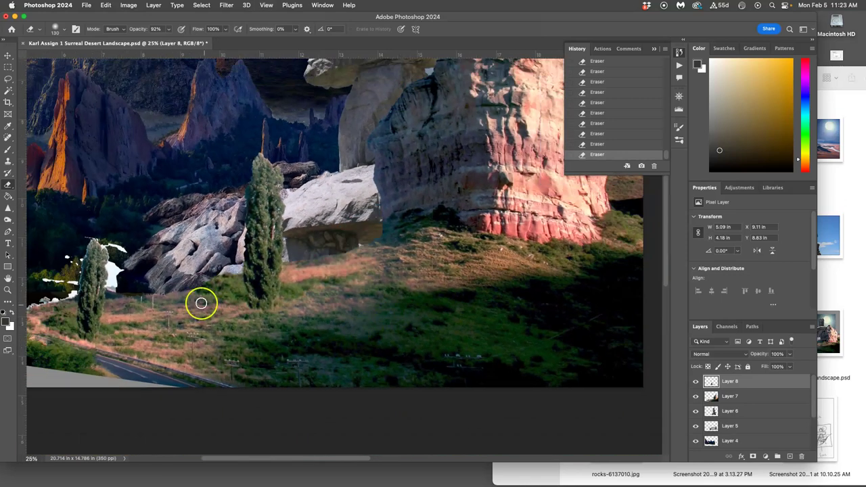
left_click_drag(437, 297, 715, 387)
left_click(723, 396)
mouse_move(189, 270)
left_mouse_down()
mouse_move(155, 255)
mouse_move(75, 277)
mouse_move(85, 252)
mouse_move(152, 223)
left_mouse_up()
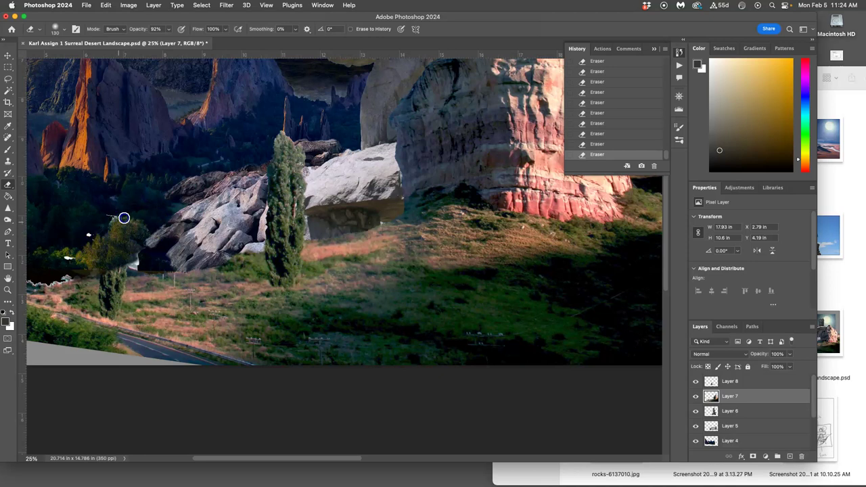
left_click_drag(82, 247, 70, 246)
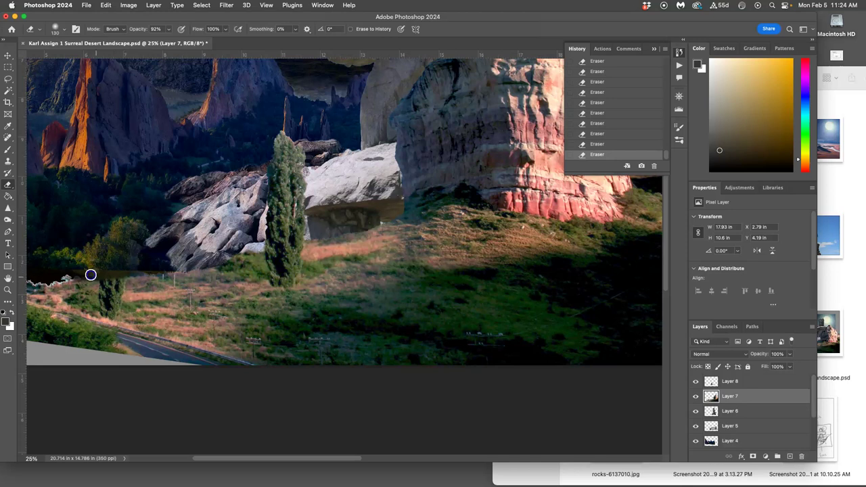
mouse_move(81, 266)
left_mouse_down()
mouse_move(218, 247)
mouse_move(200, 261)
left_mouse_up()
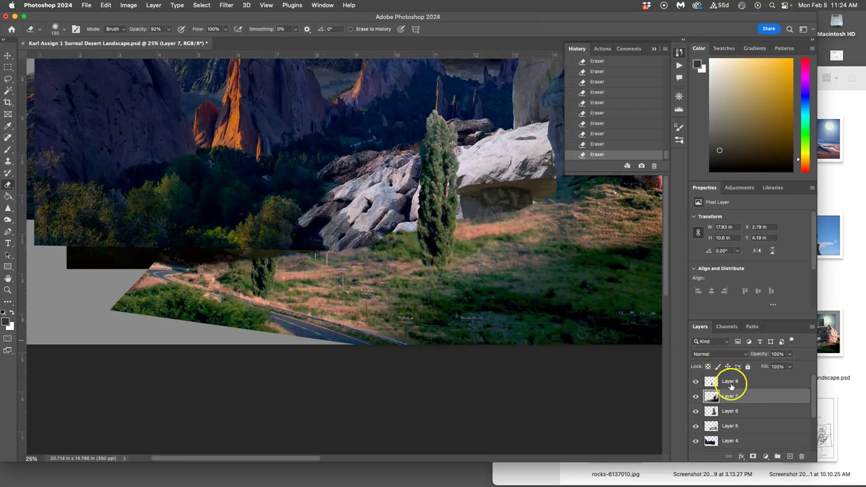
- Sharpen the cypress tree's top, upper part and left edge on Layer 8
left_click(729, 382)
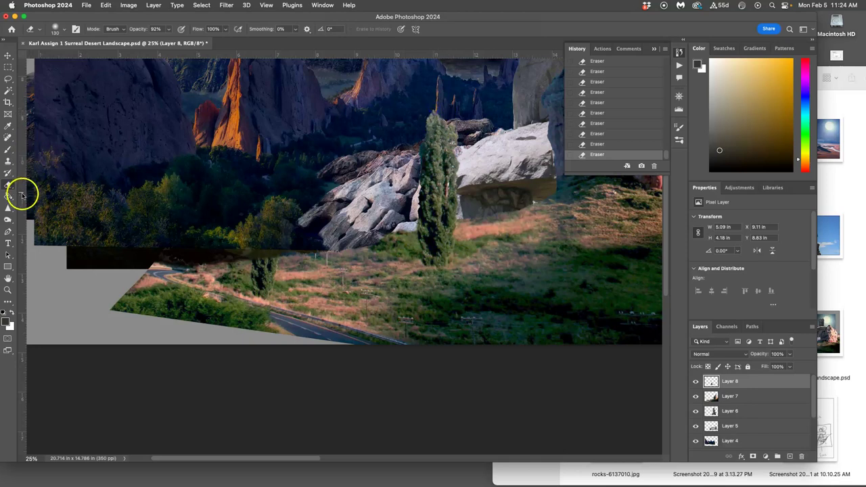
left_click(8, 207)
mouse_move(426, 160)
left_mouse_down()
mouse_move(423, 139)
mouse_move(425, 193)
mouse_move(414, 171)
mouse_move(438, 131)
mouse_move(446, 162)
left_mouse_up()
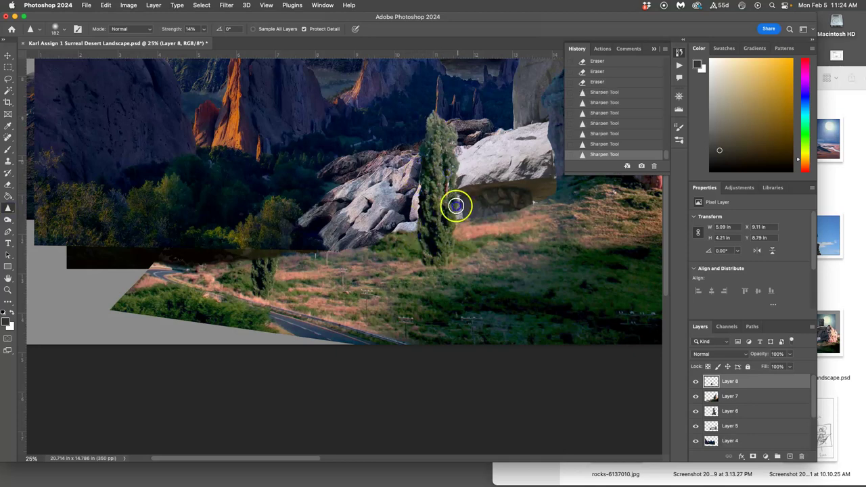
left_click_drag(454, 207, 452, 141)
scroll(452, 142, "up", 5)
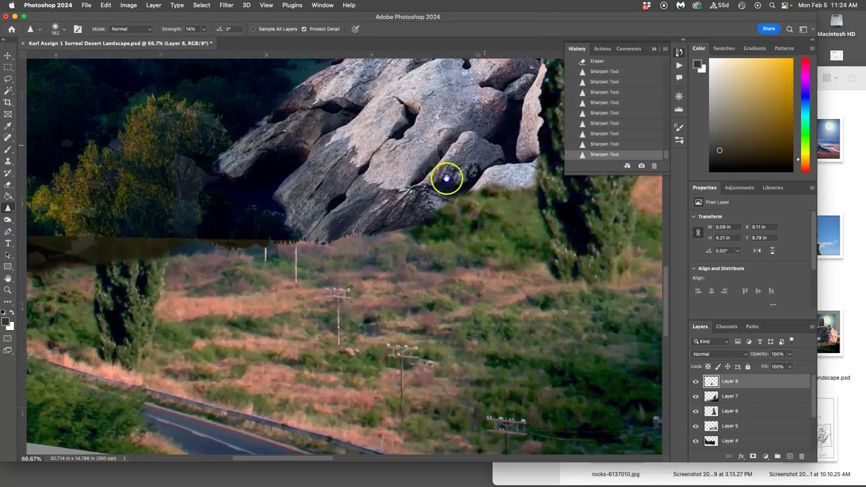
scroll(399, 218, "up", 5)
scroll(399, 219, "right", 5)
left_click_drag(356, 146, 362, 110)
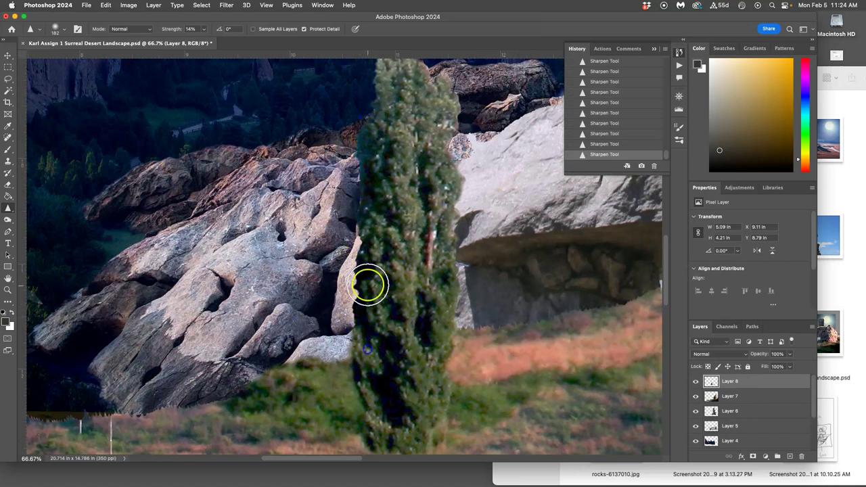
left_click_drag(366, 282, 393, 345)
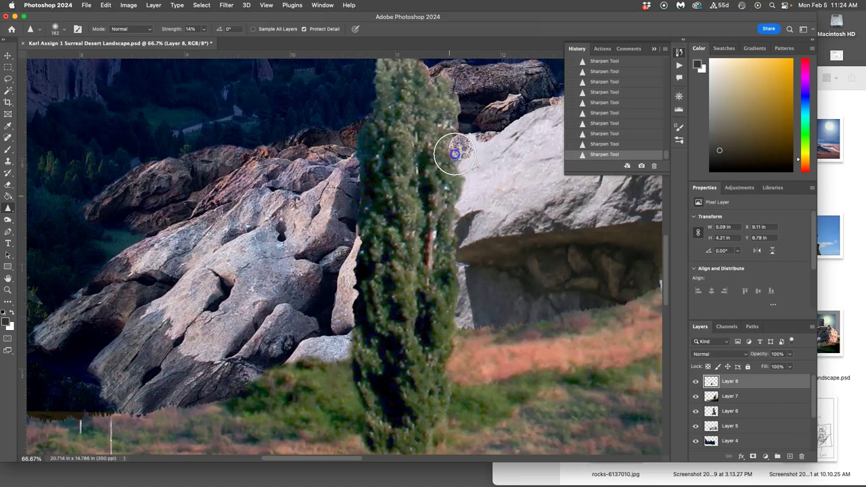
scroll(445, 217, "up", 5)
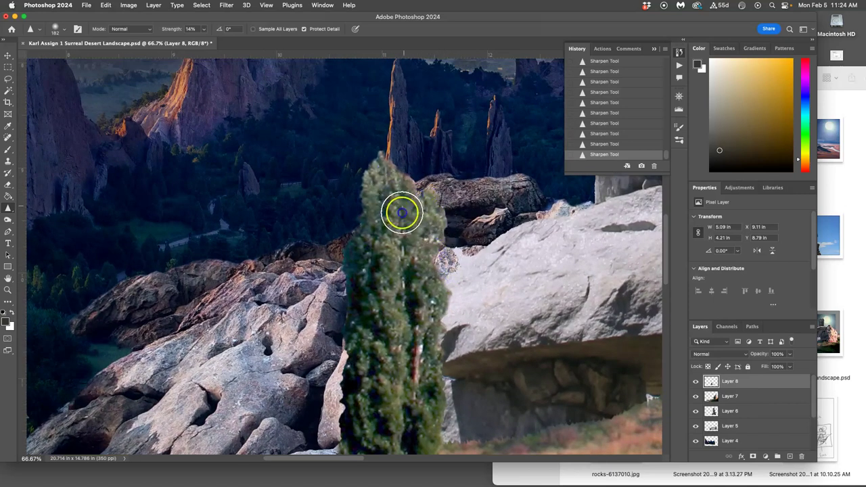
mouse_move(392, 199)
left_mouse_down()
mouse_move(423, 236)
mouse_move(409, 231)
left_mouse_up()
left_click(437, 313)
scroll(396, 257, "down", 5)
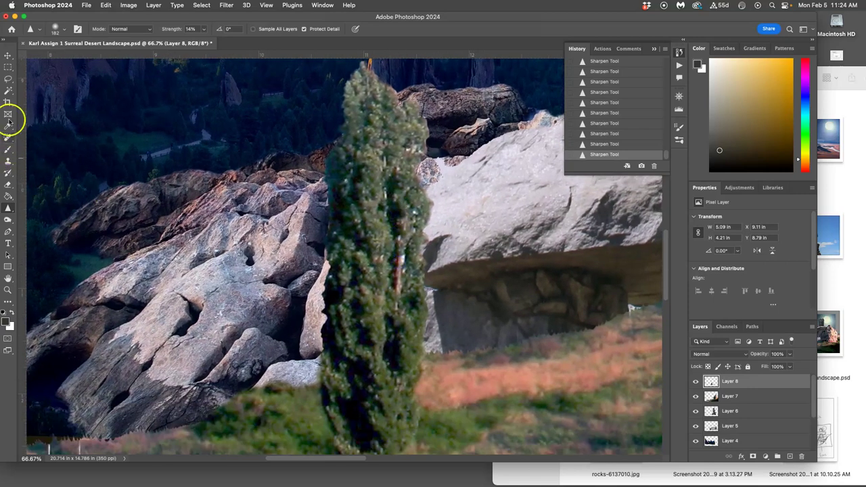
- Lasso and delete the leftover halo beside the cypress top and the patch near its base
left_click(8, 78)
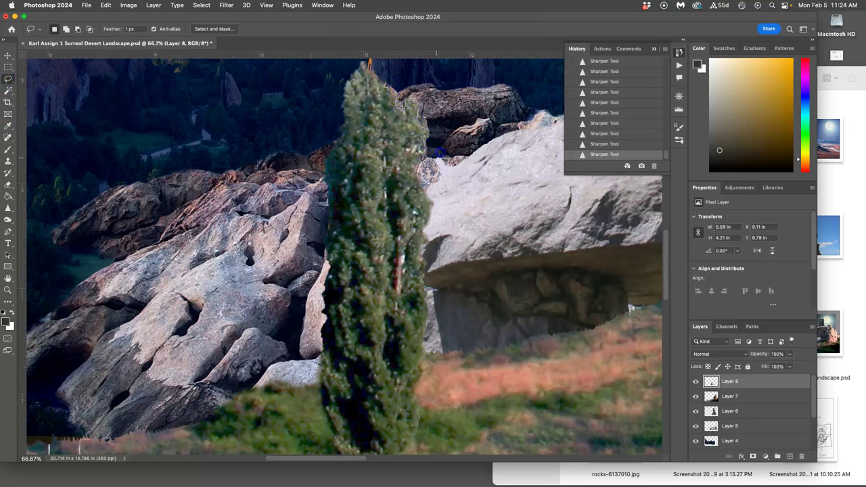
mouse_move(406, 75)
left_mouse_down()
mouse_move(403, 93)
mouse_move(427, 88)
mouse_move(449, 142)
mouse_move(372, 227)
left_mouse_up()
key("Delete")
key("ctrl+d")
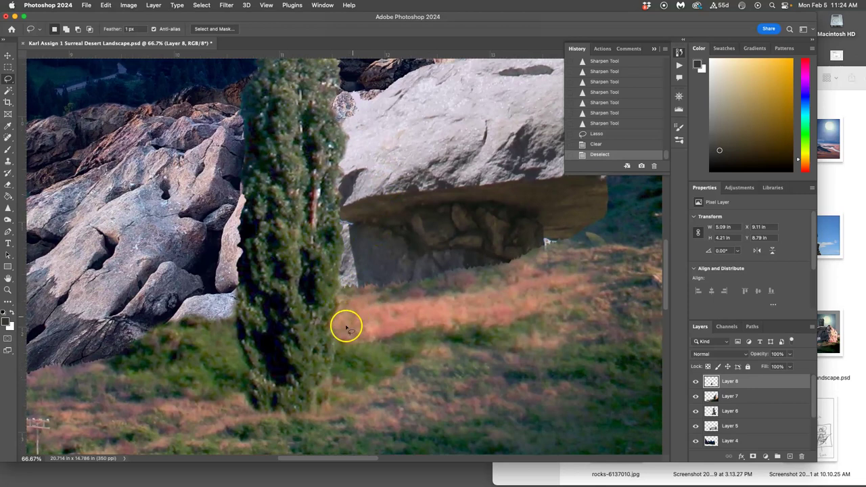
mouse_move(339, 381)
left_mouse_down()
mouse_move(372, 332)
mouse_move(373, 371)
mouse_move(358, 361)
left_mouse_up()
key("Delete")
key("ctrl+d")
- Lasso the sky fringe beyond the pink rock's edge and delete it on Layers 8 and 7
key("super+minus")
key("super+minus")
key("super+minus")
key("super+minus")
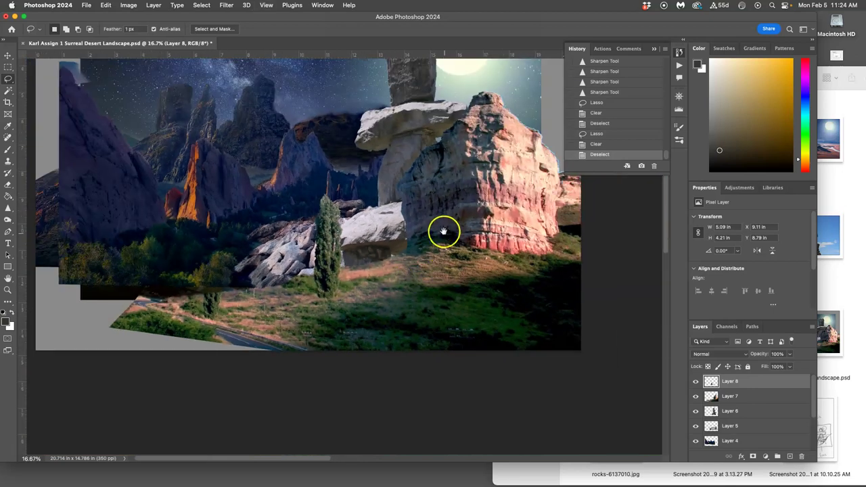
left_click_drag(445, 227, 383, 308)
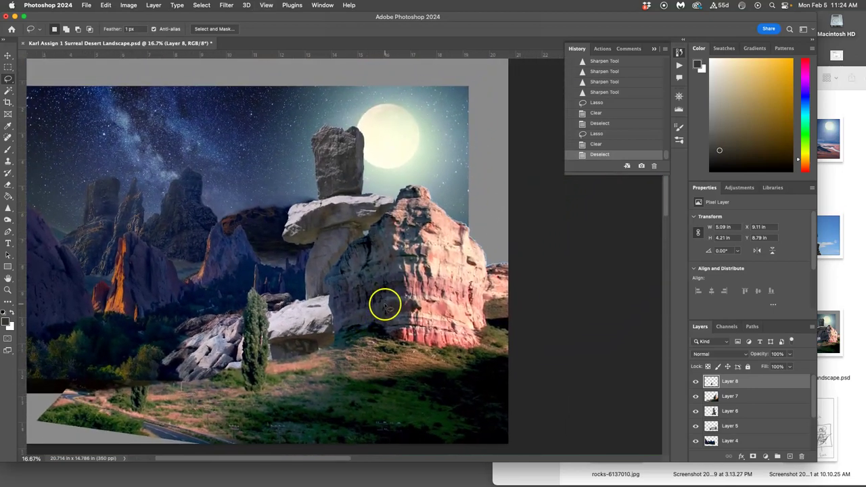
key("super+plus")
key("super+plus")
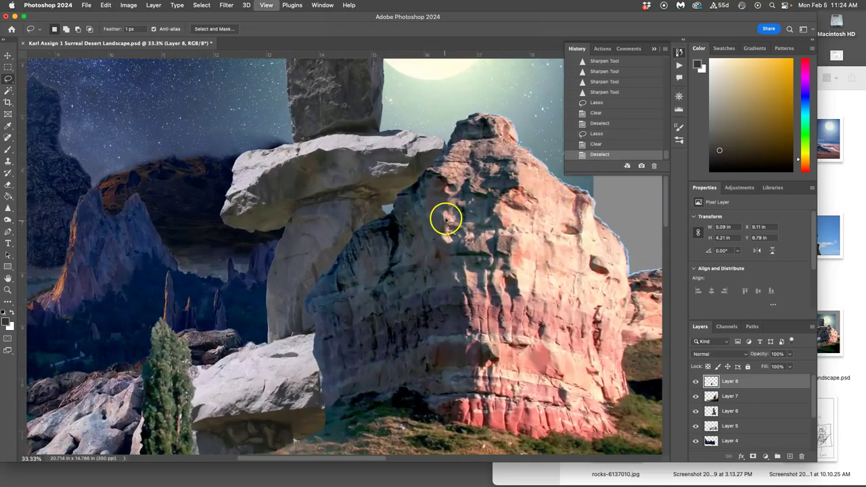
left_click_drag(545, 146, 344, 159)
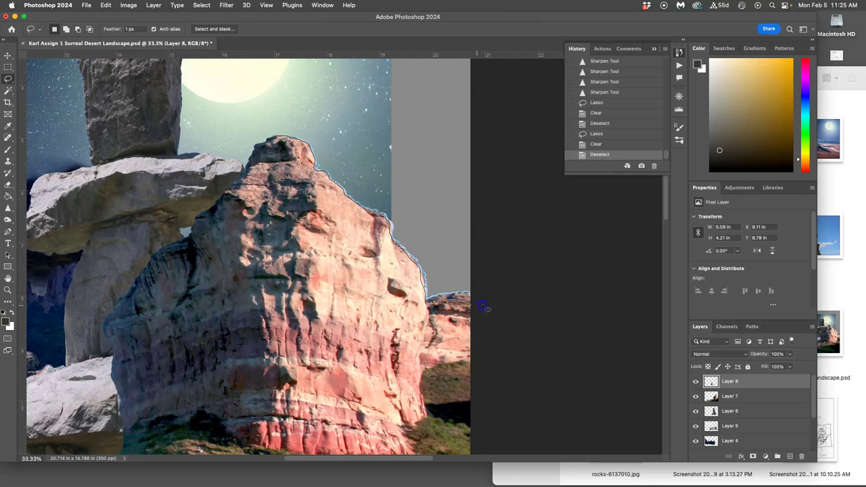
mouse_move(485, 304)
left_mouse_down()
mouse_move(479, 216)
mouse_move(398, 141)
left_mouse_up()
left_click_drag(298, 90, 285, 94)
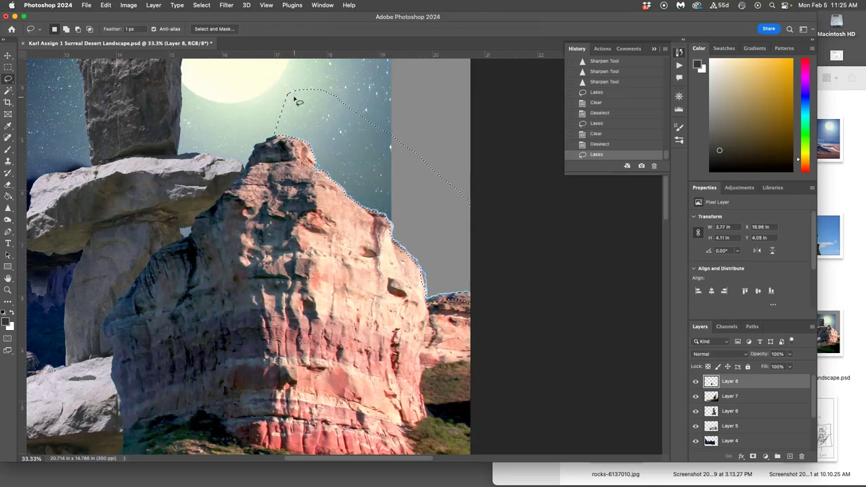
key("Delete")
key("Delete")
key("Delete")
key("Delete")
left_click(725, 394)
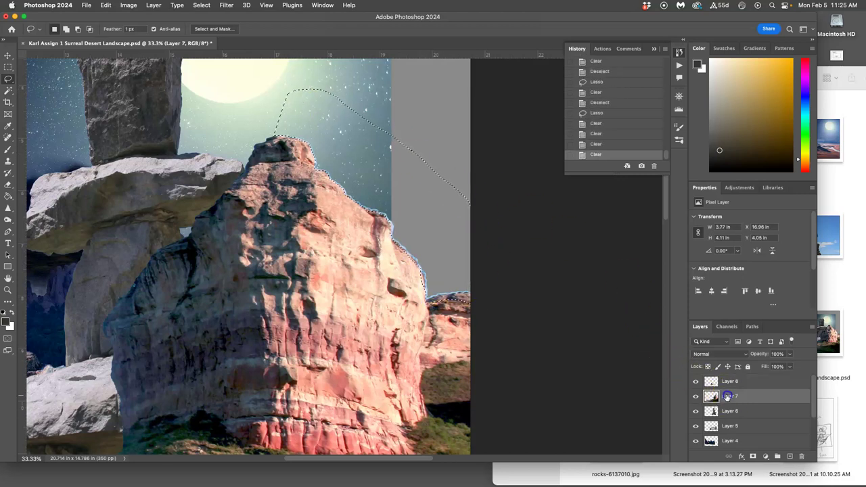
key("Delete")
key("Delete")
key("Delete")
key("Delete")
left_click(331, 299)
- Centre the whole landscape in view and show the guides
scroll(300, 277, "down", 3)
left_click_drag(289, 263, 447, 246)
key("super+semicolon")
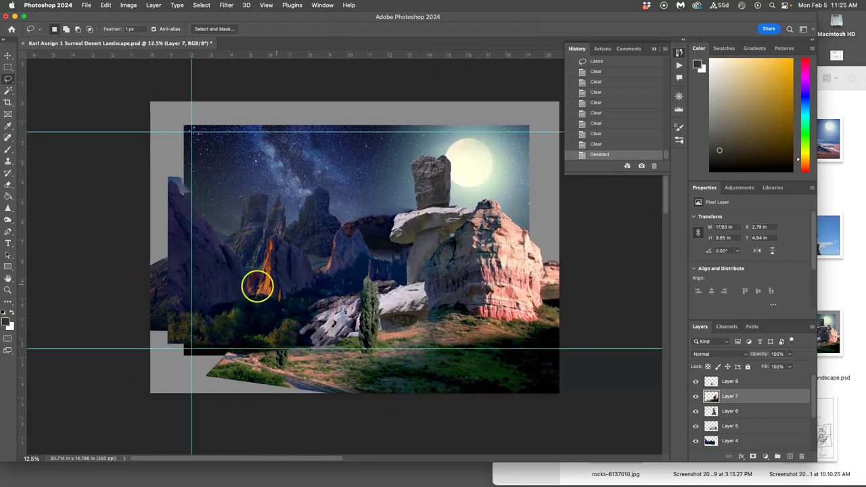
- Check Layer 4's visibility, then select it by clicking the orange spires with the Move tool
key("super+equal")
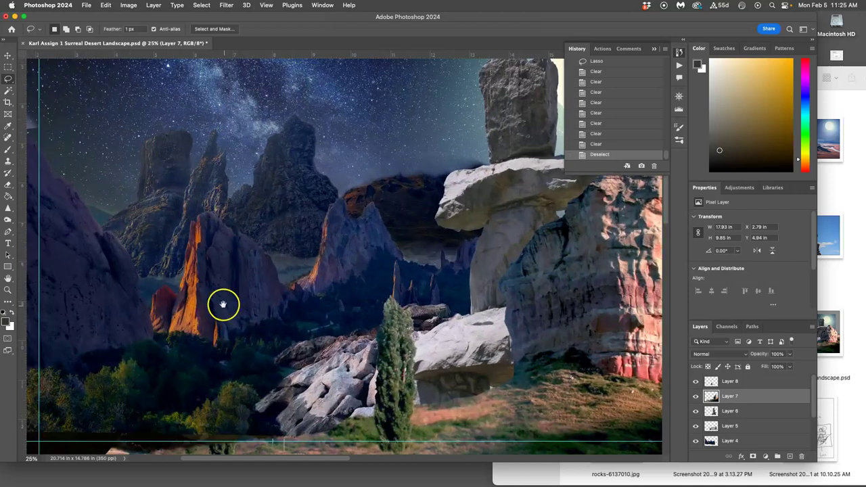
left_click_drag(226, 303, 280, 216)
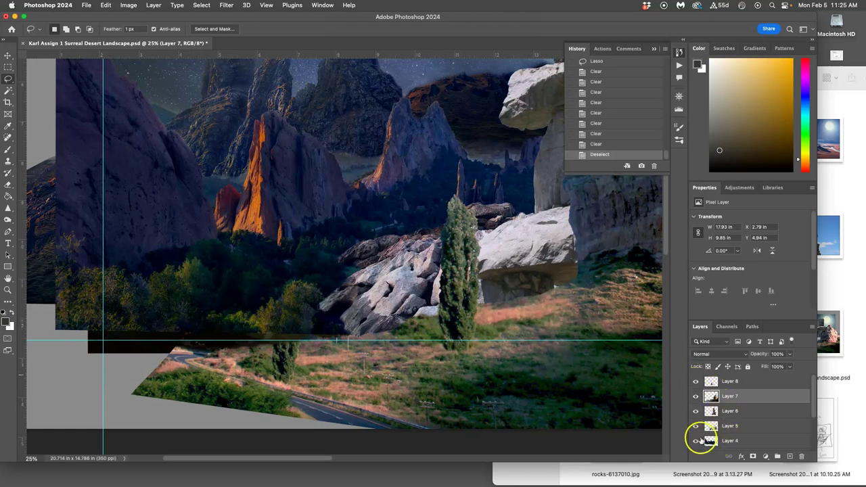
left_click(696, 440)
left_click(695, 441)
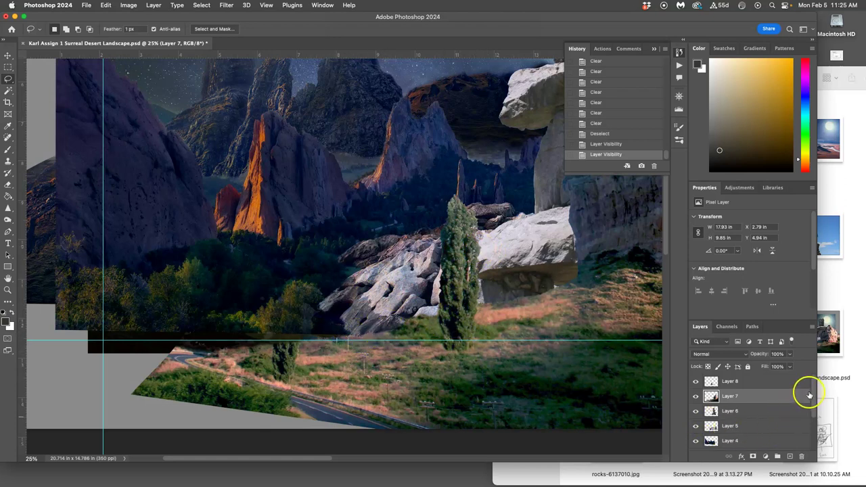
left_click_drag(812, 392, 812, 404)
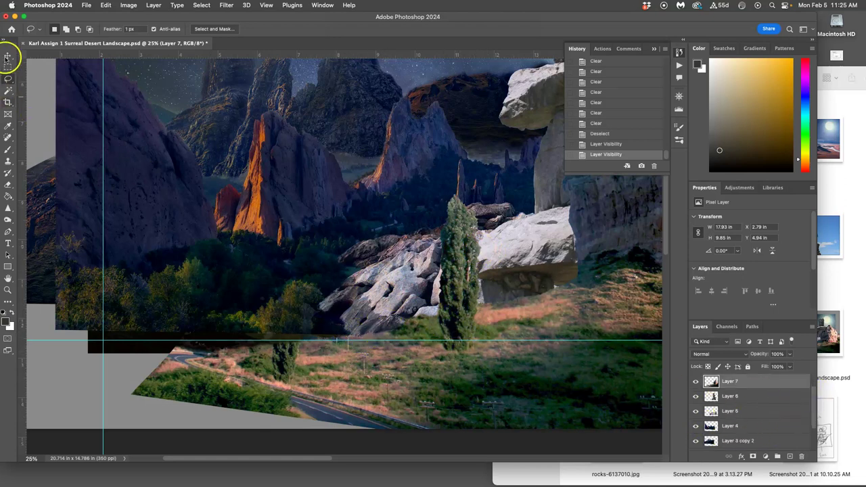
left_click(8, 55)
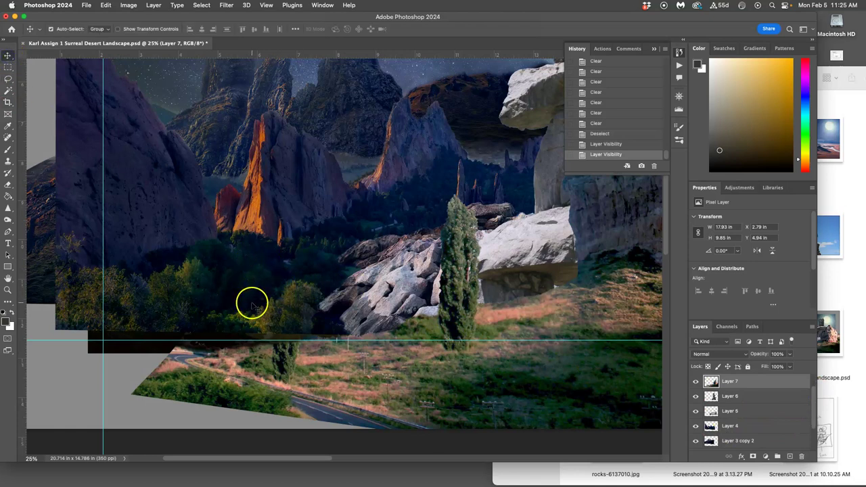
left_click(251, 303)
left_click(695, 426)
left_click(695, 426)
- Free-transform Layer 4, nudge its lower-left corner slightly, and commit the transformation
key("super+t")
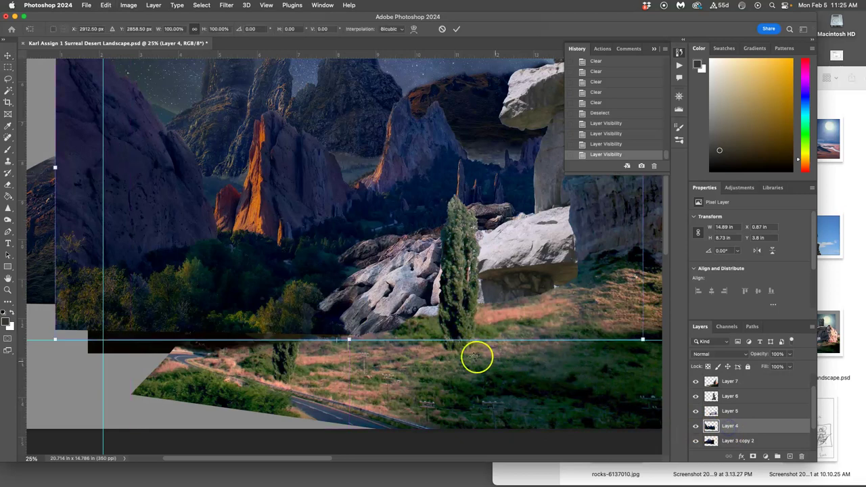
key("super+minus")
key("super+minus")
key("super+minus")
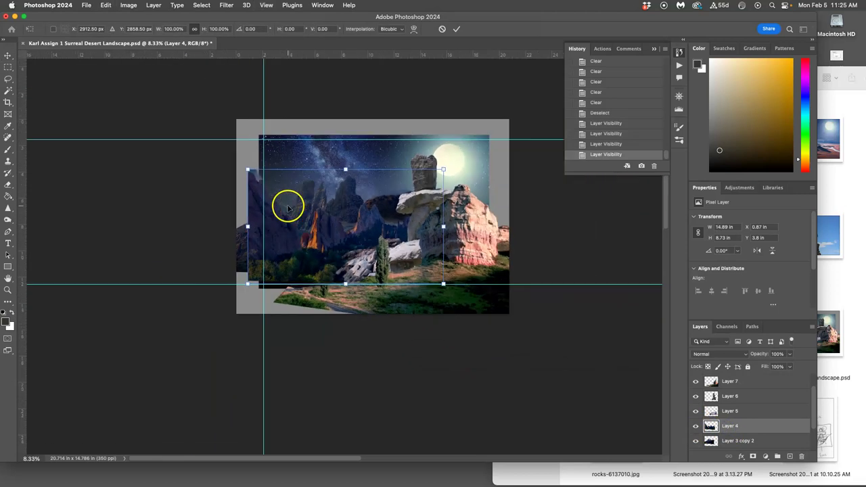
right_click(312, 225)
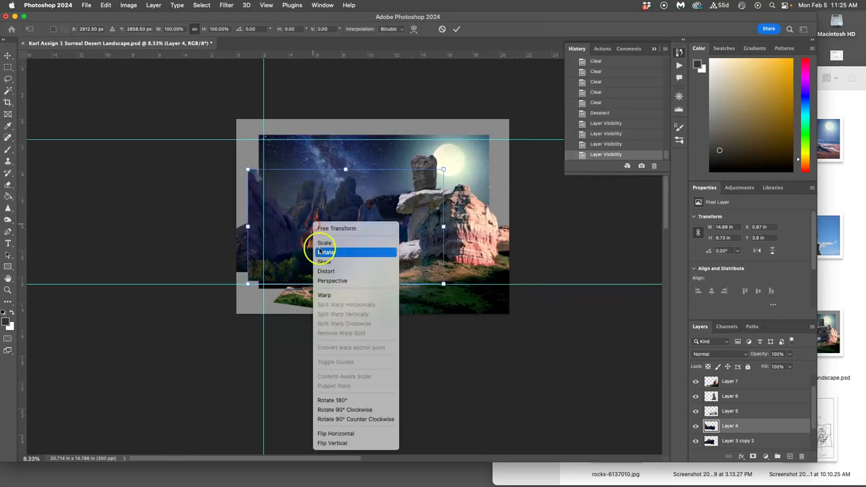
left_click(324, 270)
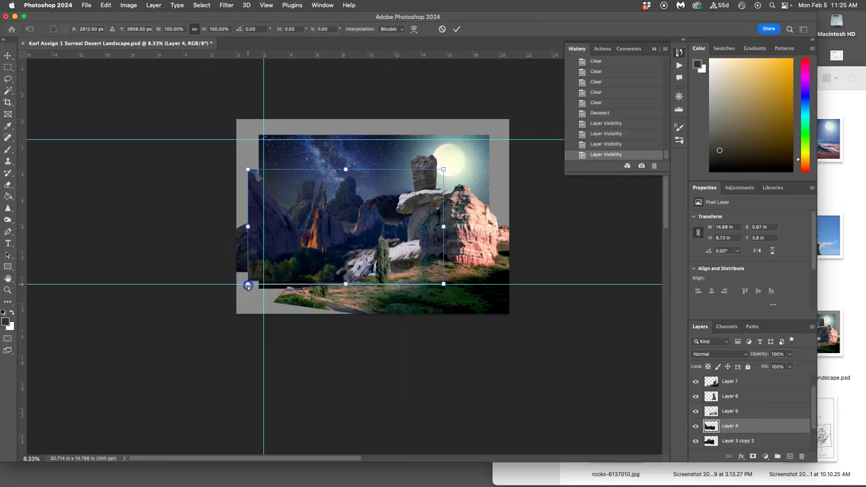
left_click_drag(248, 286, 246, 287)
key("super+plus")
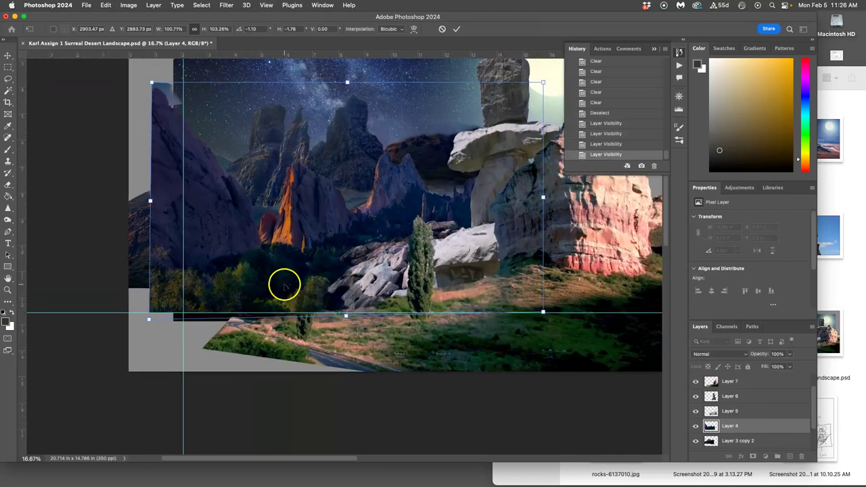
scroll(295, 251, "right", 5)
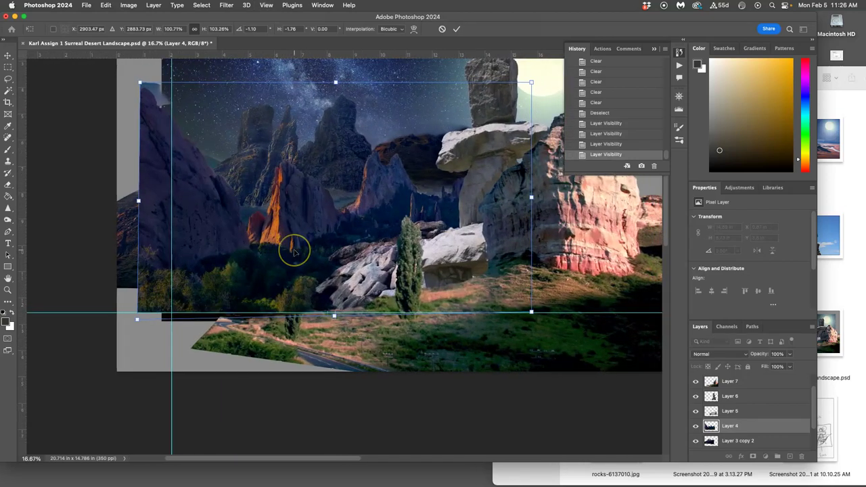
scroll(294, 251, "right", 7)
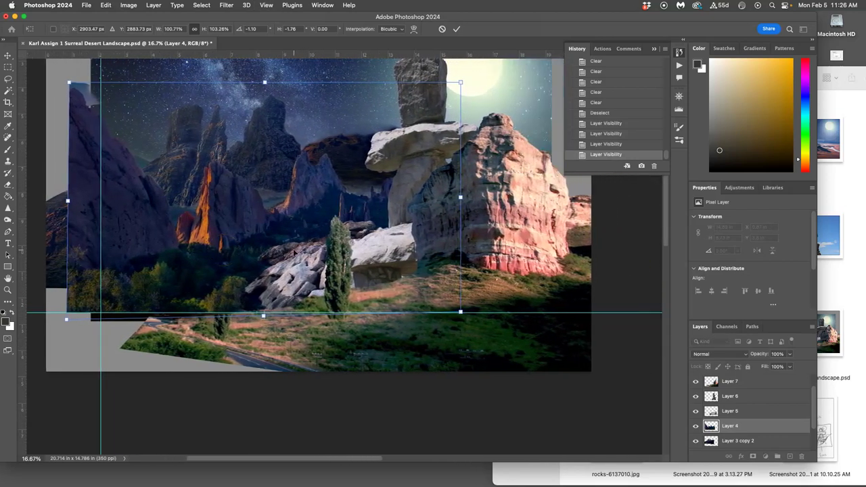
key("Return")
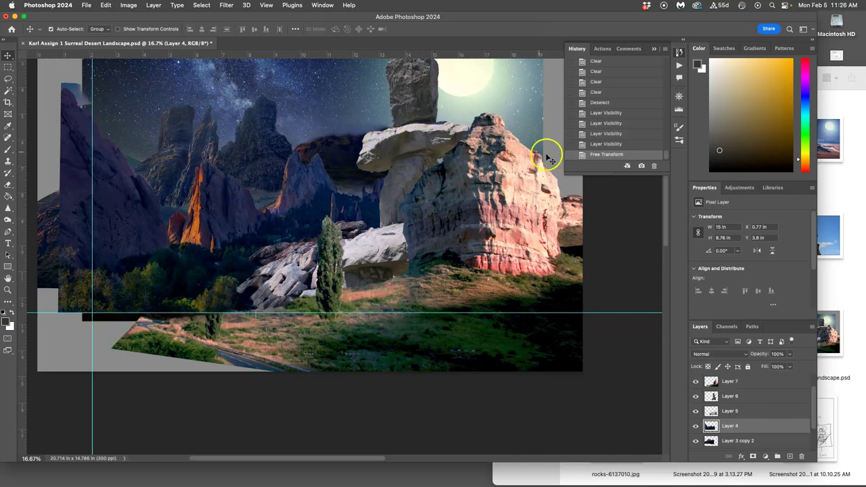
- Distort Layer 3 copy 2, pulling its top-right corner down-left and its right side outward, and commit it
left_click(342, 149)
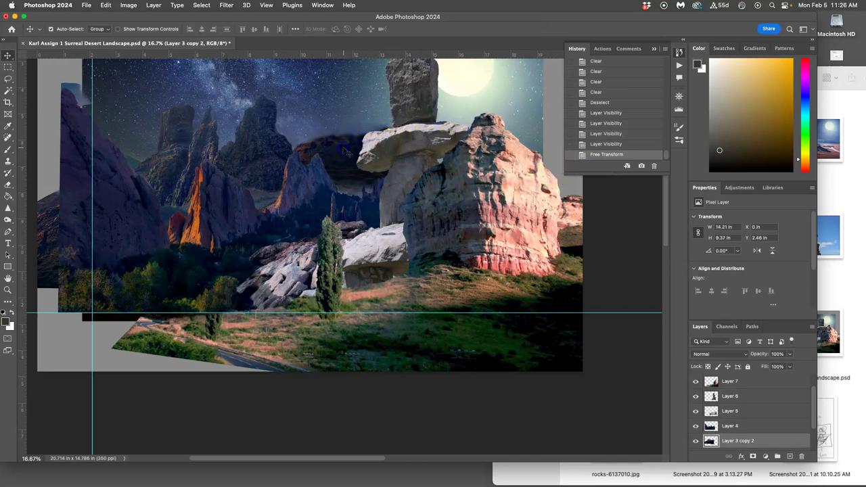
key("super+t")
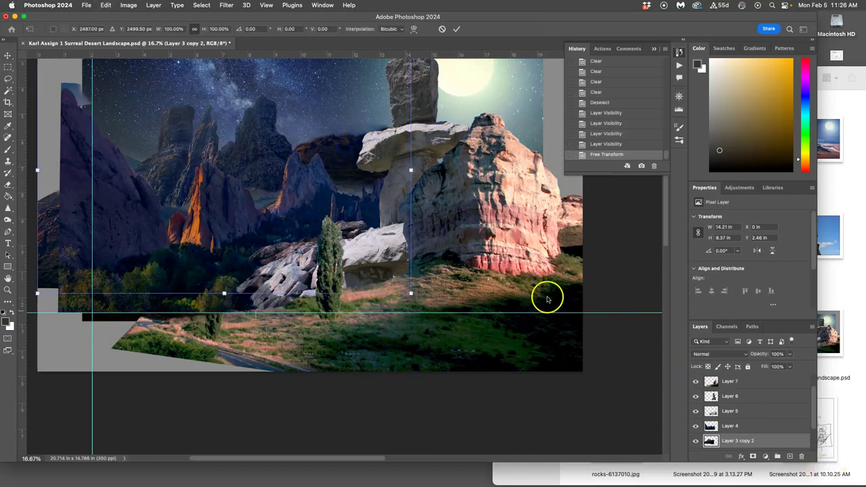
right_click(349, 159)
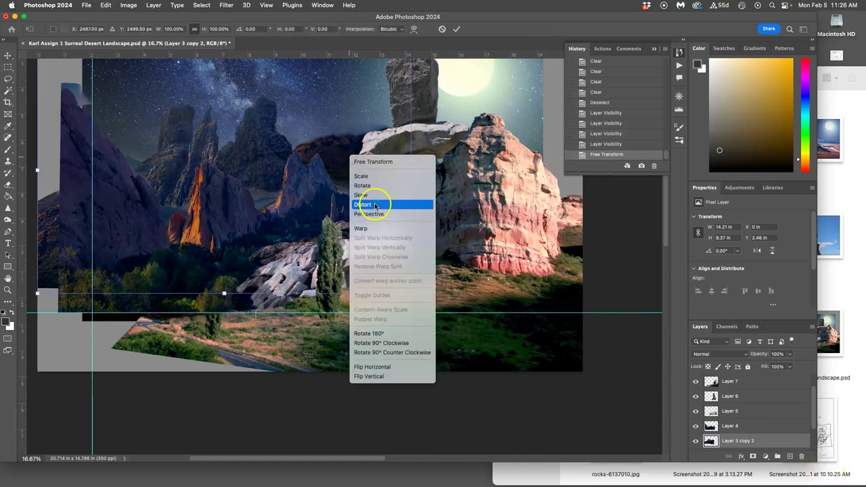
left_click(381, 198)
scroll(416, 158, "up", 5)
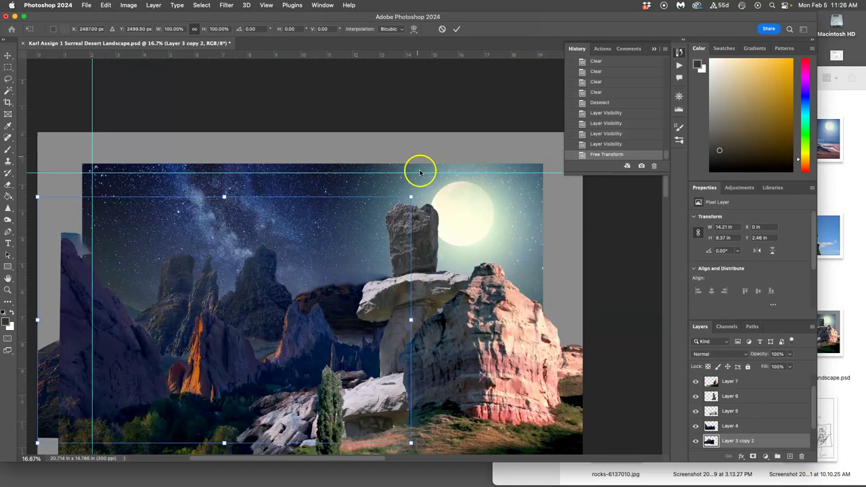
left_click_drag(411, 197, 408, 212)
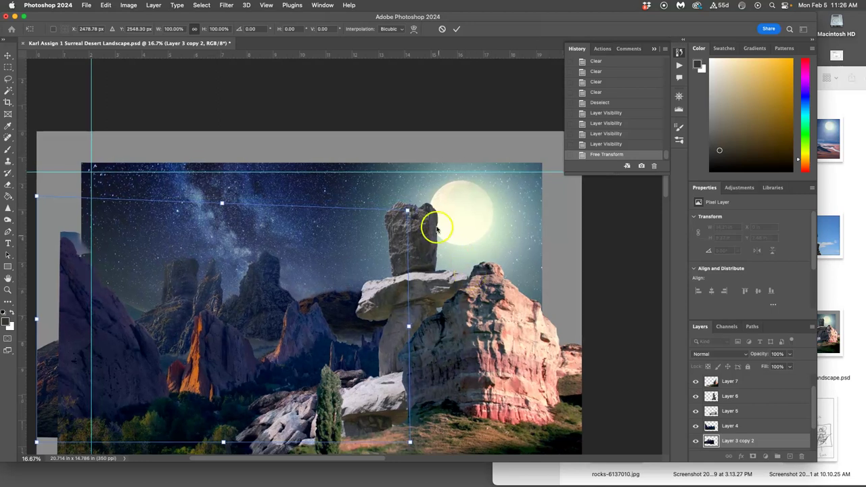
left_click_drag(410, 213, 408, 215)
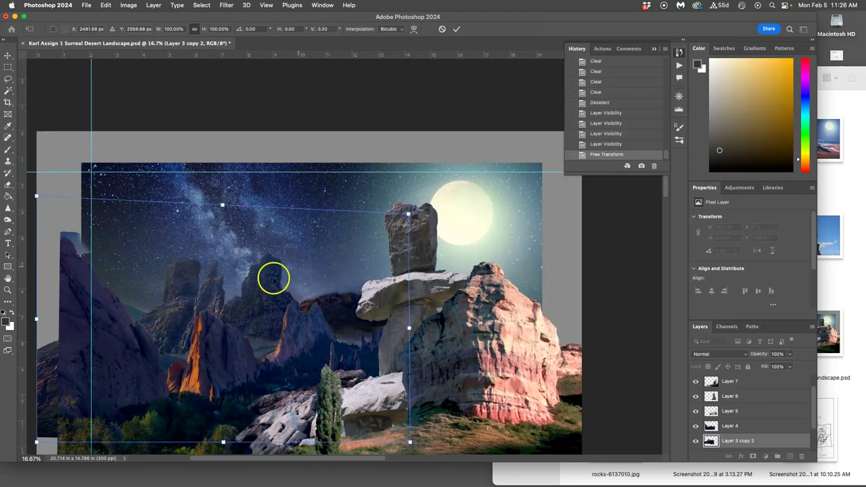
scroll(315, 274, "down", 3)
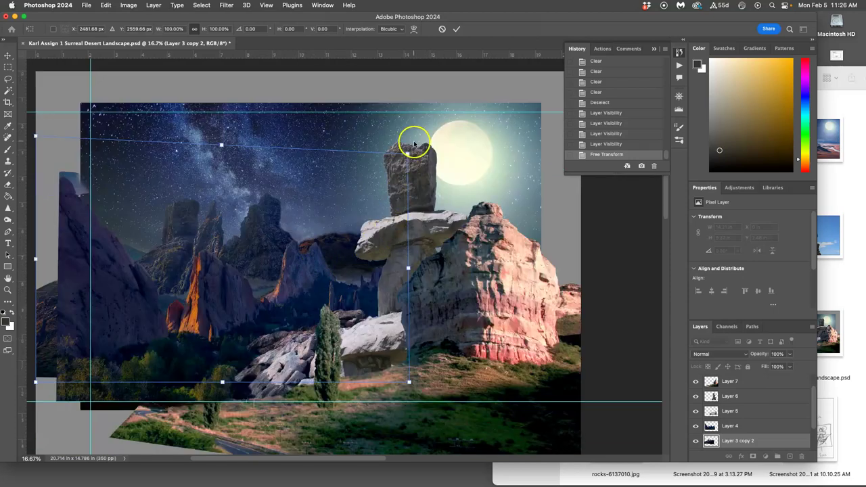
left_click_drag(407, 154, 378, 176)
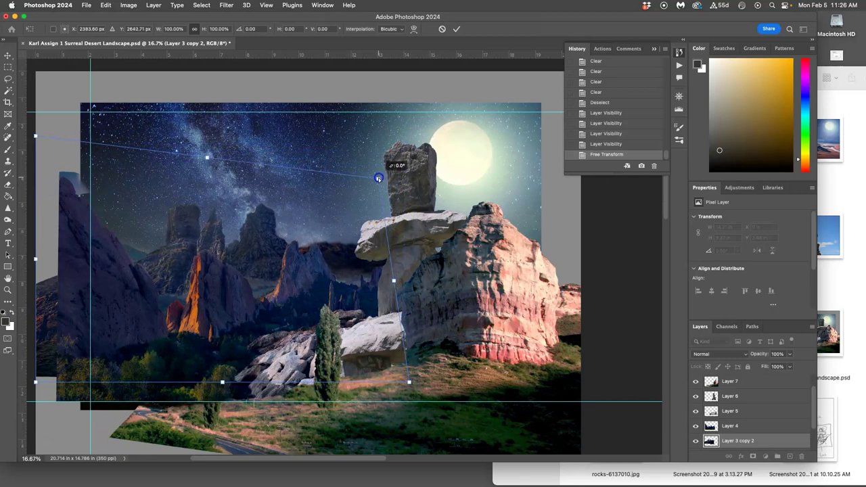
left_click_drag(378, 178, 369, 198)
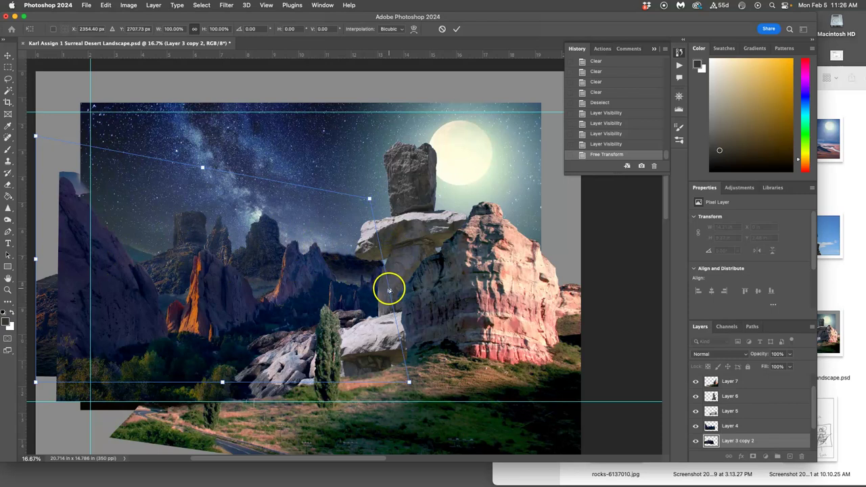
mouse_move(388, 290)
left_mouse_down()
mouse_move(404, 286)
mouse_move(397, 287)
left_mouse_up()
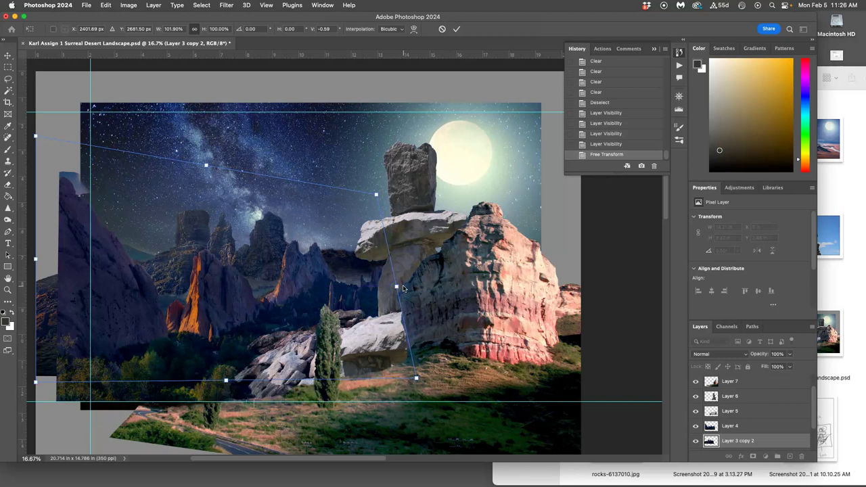
key("Return")
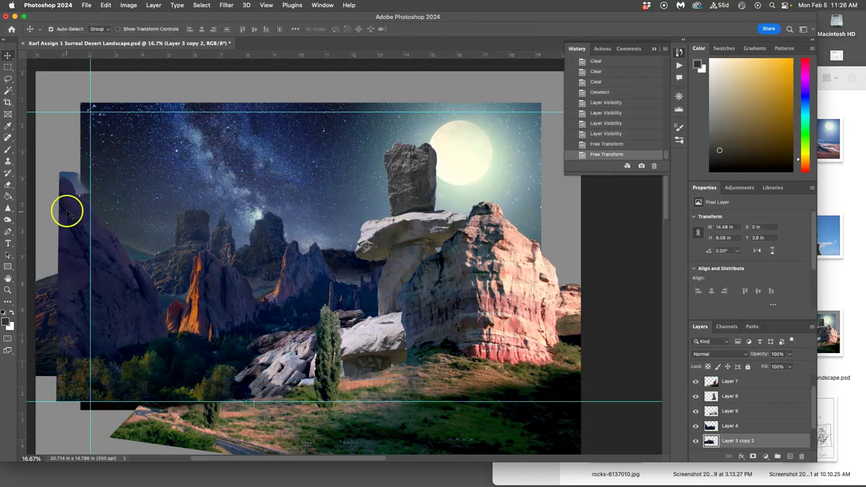
- Sharpen the distant rock spires on Layer 3 copy 2 with the Sharpen tool at 14% strength
left_click(8, 208)
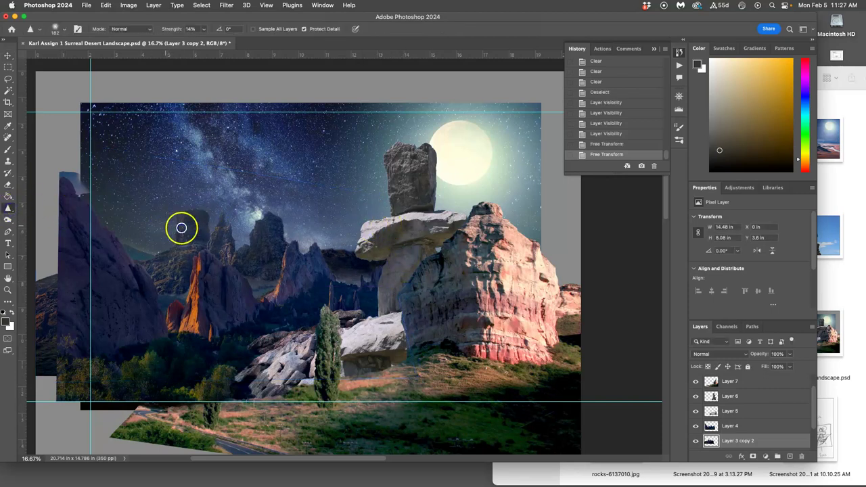
mouse_move(195, 216)
left_mouse_down()
mouse_move(174, 243)
mouse_move(207, 224)
mouse_move(217, 248)
mouse_move(230, 229)
left_mouse_up()
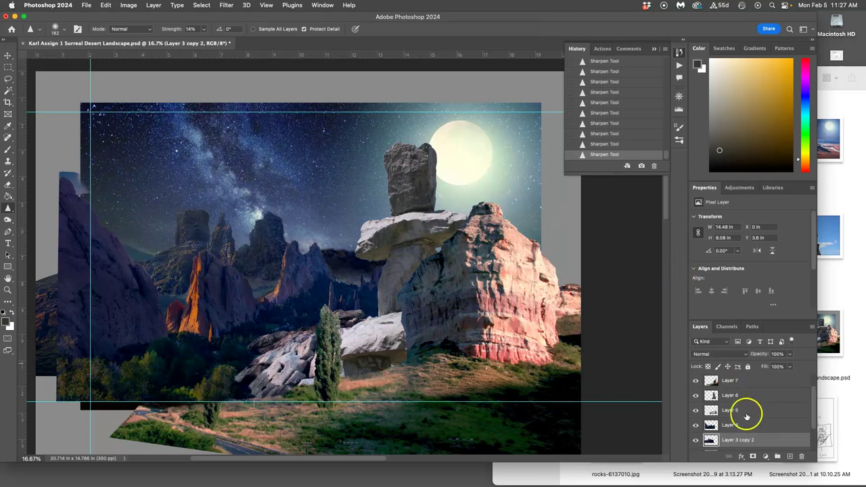
scroll(740, 421, "down", 1)
- Warp sky layer 3 so its lower-left edge bends outward to about 18.15 in wide
left_click(731, 448)
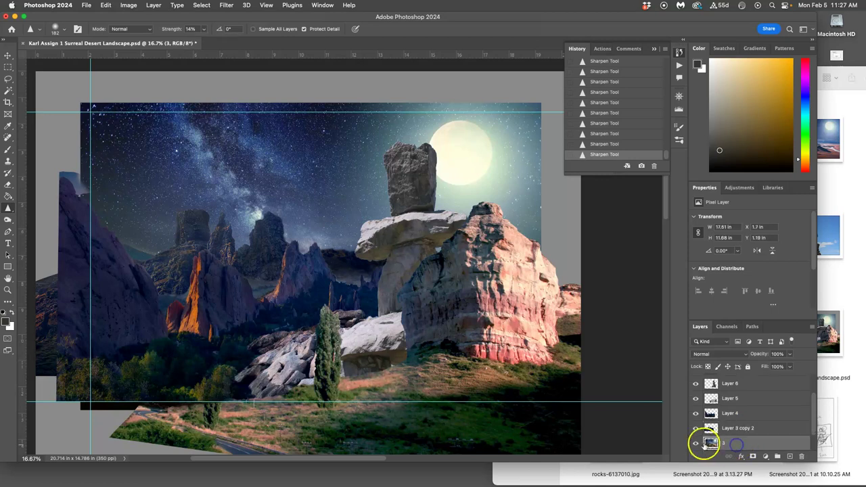
left_click(694, 443)
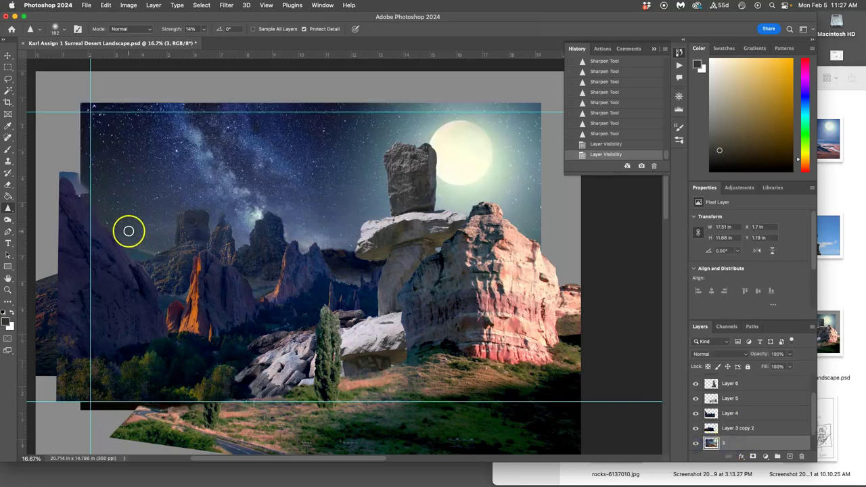
key("super+t")
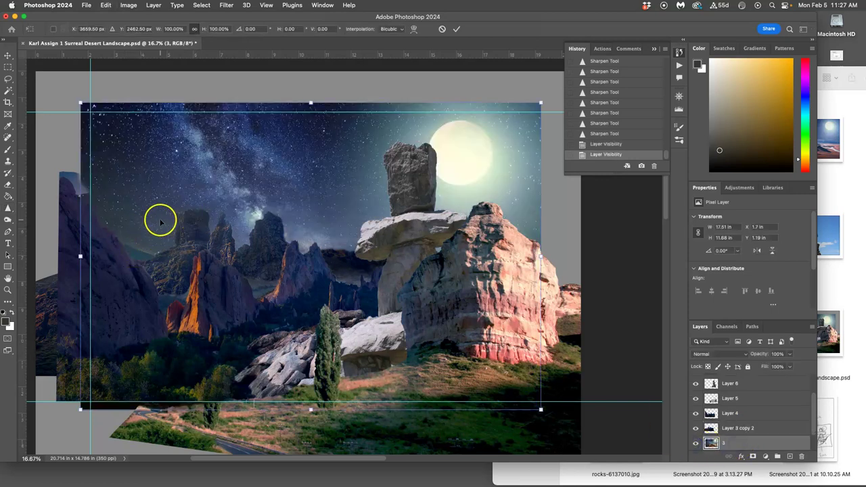
right_click(161, 220)
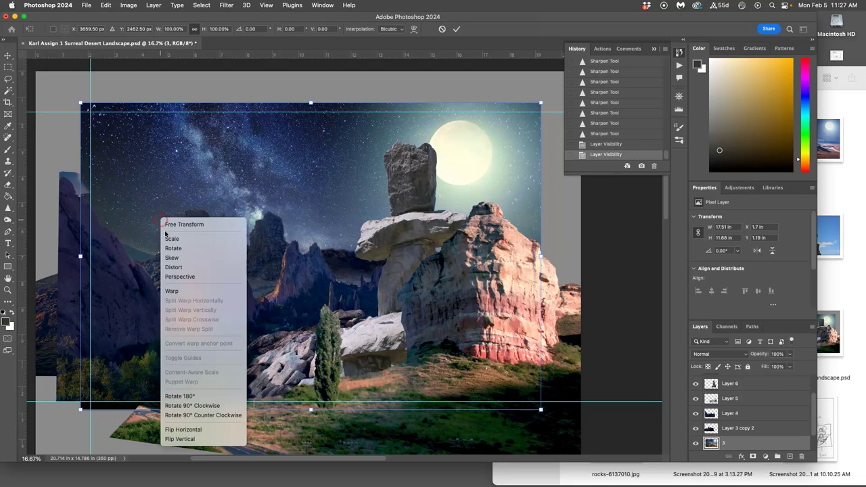
left_click(171, 292)
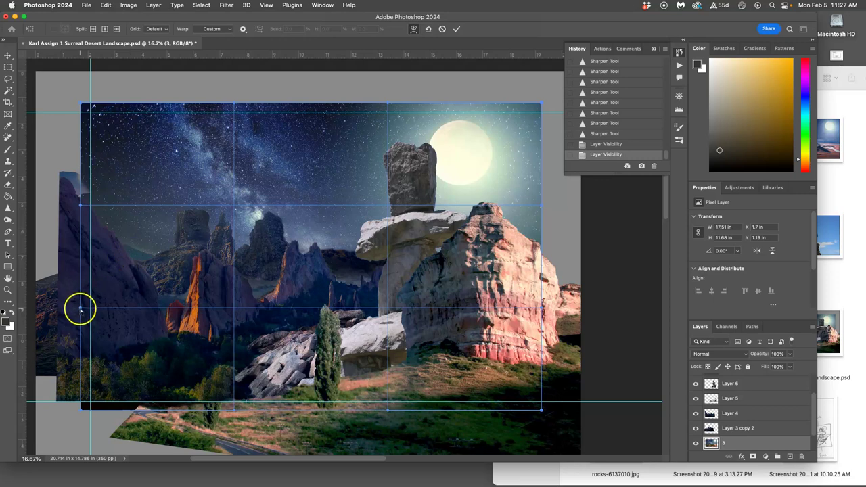
left_click_drag(80, 307, 42, 348)
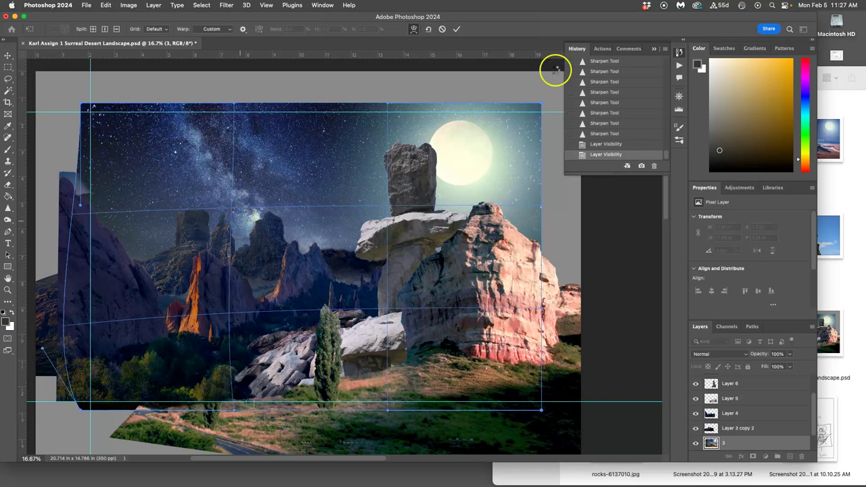
key("Return")
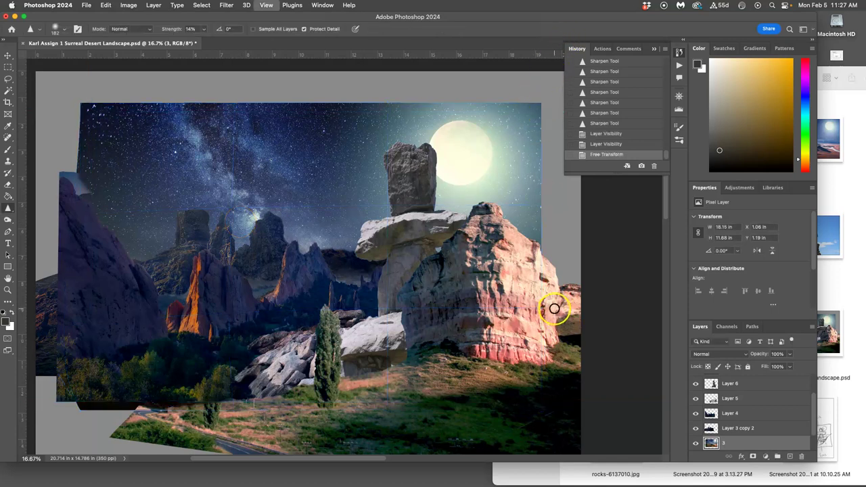
- Add a vertical guide at the image's right edge and nudge it slightly left
left_click_drag(23, 159, 537, 208)
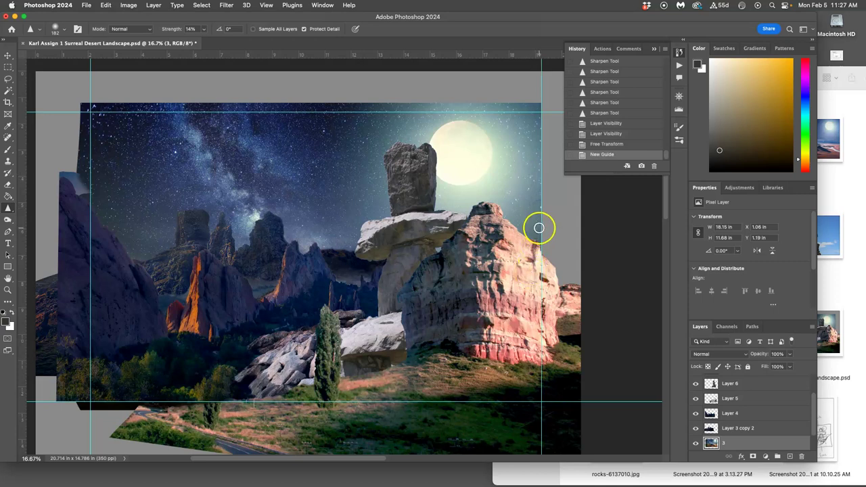
left_click(11, 55)
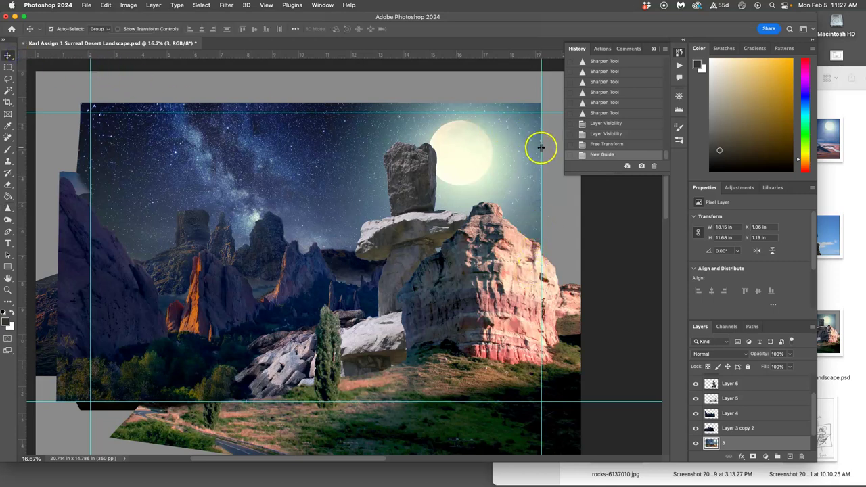
left_click_drag(539, 148, 537, 147)
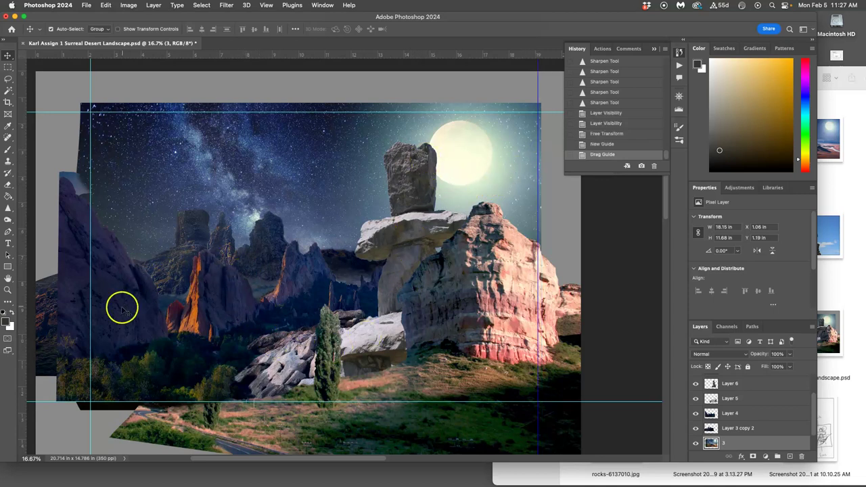
- Drag the crop's top-left and bottom-right corners in to the guides to trim ragged edges
left_click(9, 102)
left_click_drag(37, 76, 63, 93)
left_click_drag(552, 438, 530, 410)
- Commit the crop at about 16.99 × 10.99 in, then hide Layers 8, 7, 5, 4 and 3 copy 2
key("Return")
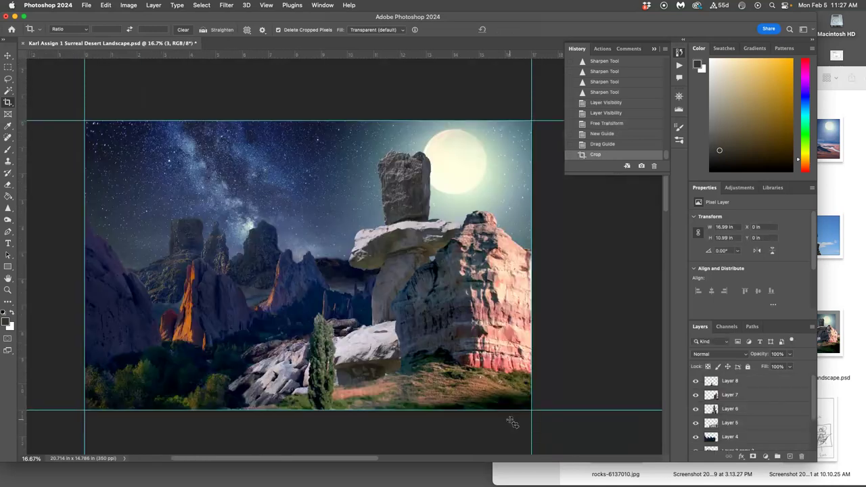
left_click(695, 383)
left_click(695, 395)
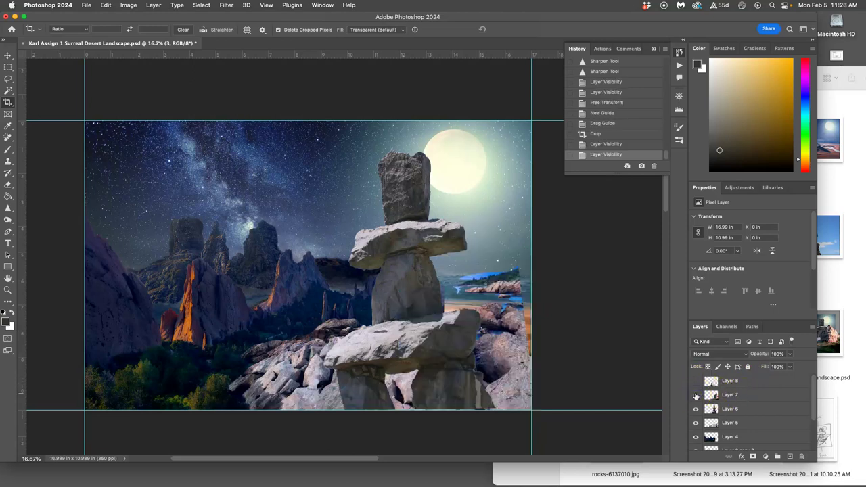
left_click(696, 394)
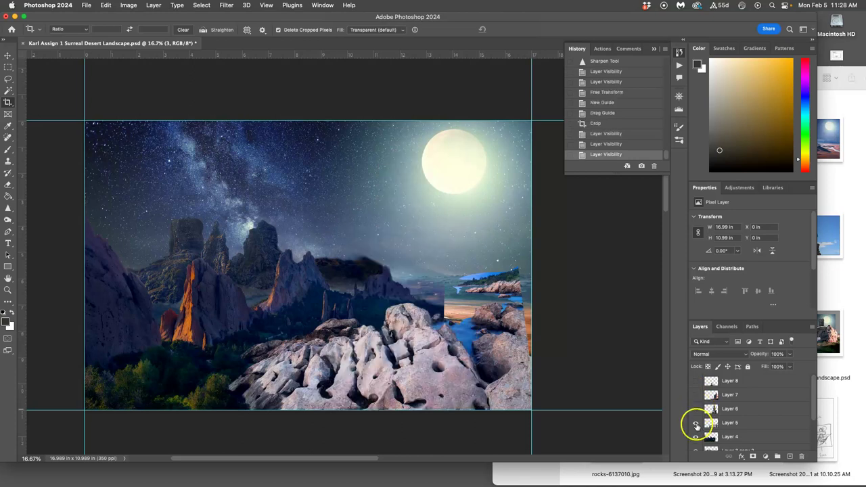
left_click(696, 423)
left_click(695, 437)
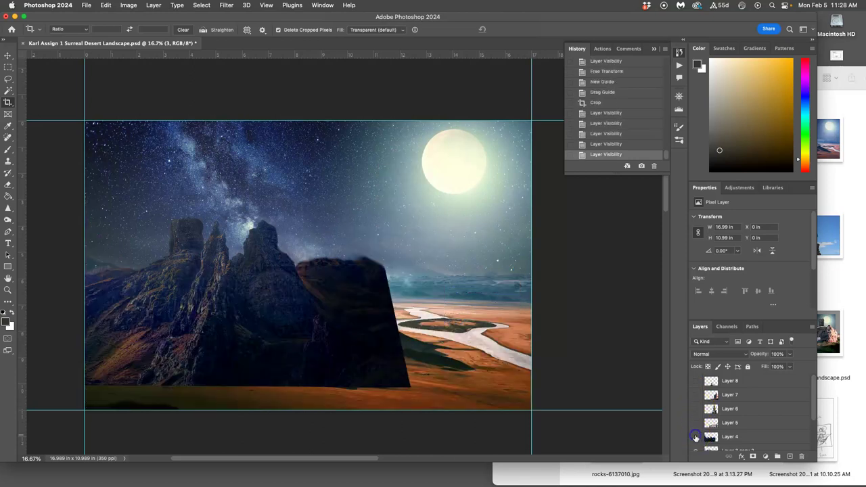
scroll(708, 429, "down", 1)
left_click(697, 444)
scroll(710, 430, "down", 2)
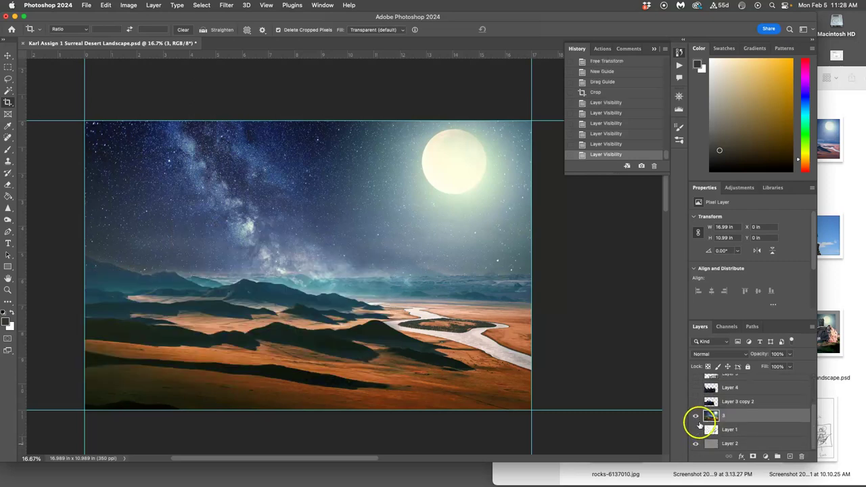
- Turn Layers 3 copy 2 through 8 back on so the rocks, stacked stones, red rock and cypress show
left_click(696, 403)
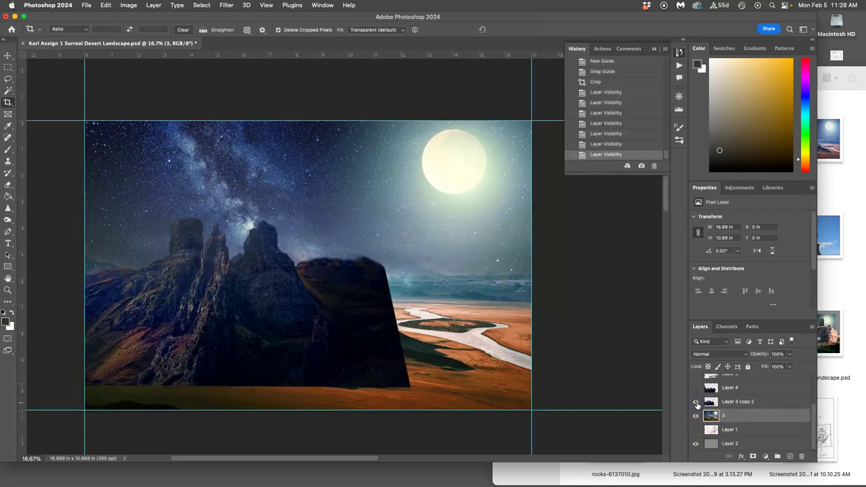
left_click(695, 391)
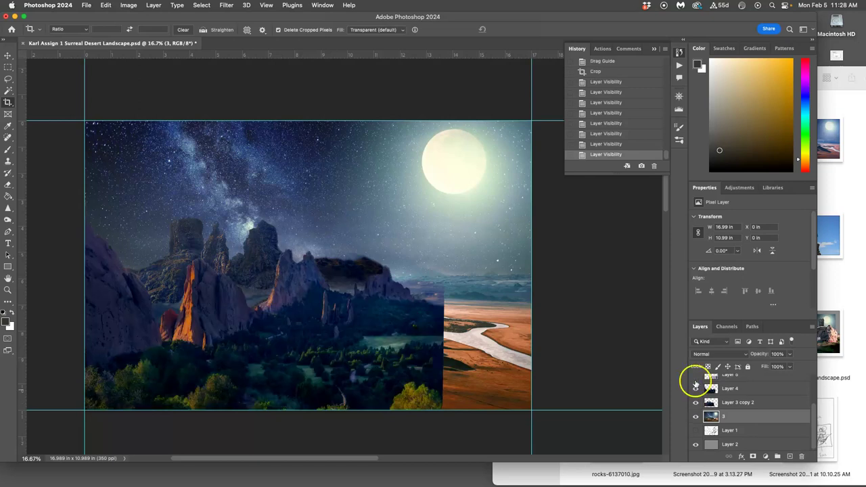
left_click(696, 376)
scroll(697, 380, "up", 1)
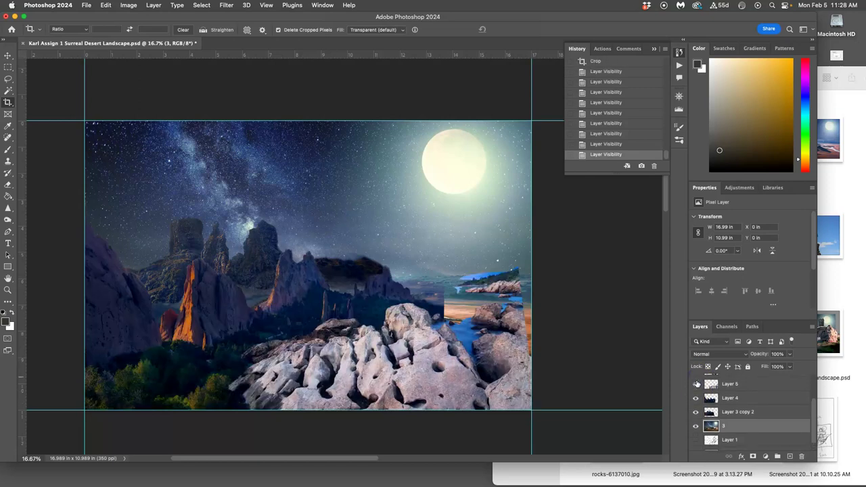
scroll(696, 383, "up", 3)
left_click(695, 409)
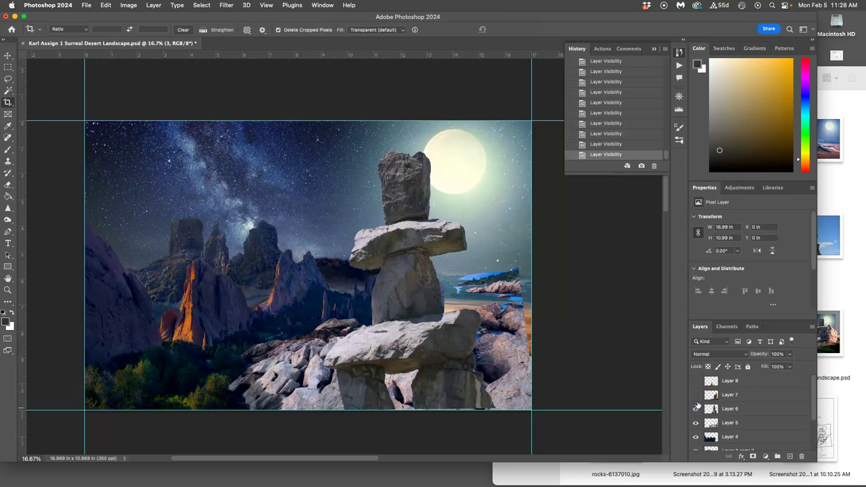
left_click(695, 395)
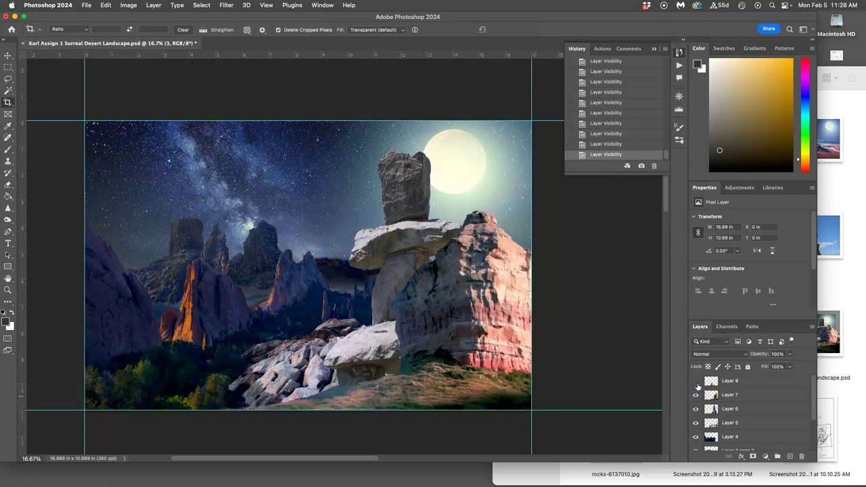
left_click(696, 381)
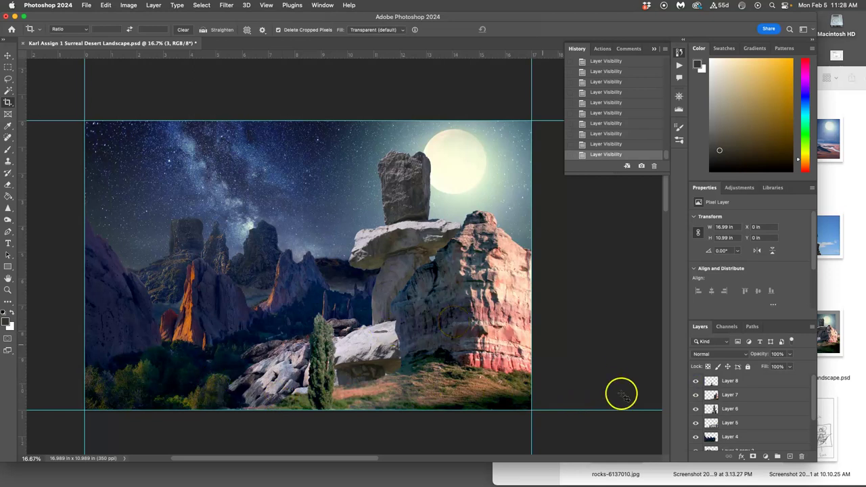
- On Layer 8, burn deeper shadows into the lower foreground and its bottom edge
left_click(732, 382)
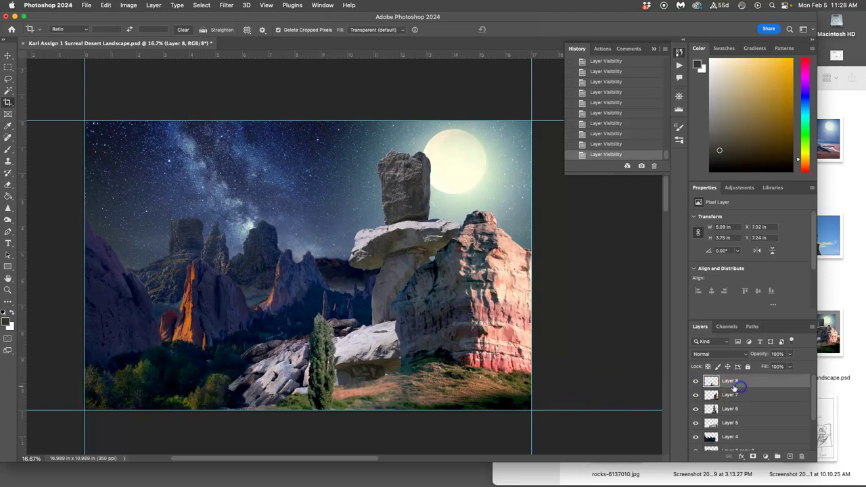
left_click(8, 220)
left_click_drag(367, 380, 323, 396)
mouse_move(392, 396)
left_mouse_down()
mouse_move(290, 404)
mouse_move(413, 406)
mouse_move(417, 388)
mouse_move(243, 406)
left_mouse_up()
mouse_move(384, 271)
left_mouse_down()
mouse_move(485, 291)
mouse_move(454, 249)
mouse_move(418, 249)
mouse_move(474, 283)
mouse_move(393, 262)
mouse_move(439, 244)
left_mouse_up()
- On Layer 6, burn the stacked stones, the pale rocks by the cypress and the red rock's base
left_click(720, 408)
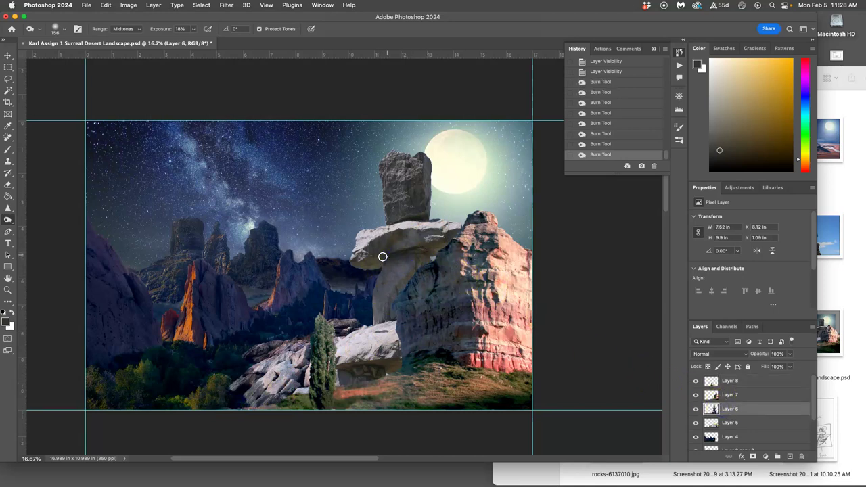
mouse_move(392, 282)
left_mouse_down()
mouse_move(416, 253)
mouse_move(390, 284)
left_mouse_up()
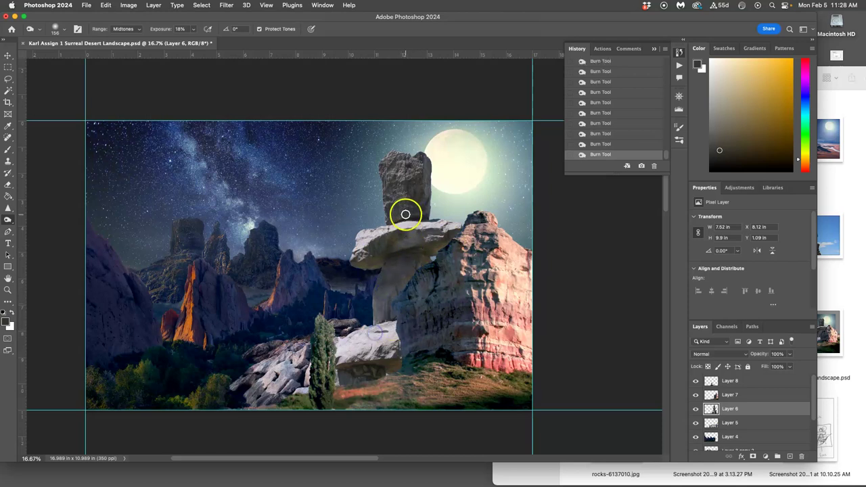
mouse_move(413, 173)
left_mouse_down()
mouse_move(386, 189)
mouse_move(385, 243)
left_mouse_up()
mouse_move(371, 306)
left_mouse_down()
mouse_move(359, 326)
mouse_move(348, 361)
mouse_move(383, 362)
mouse_move(324, 360)
mouse_move(356, 345)
left_mouse_up()
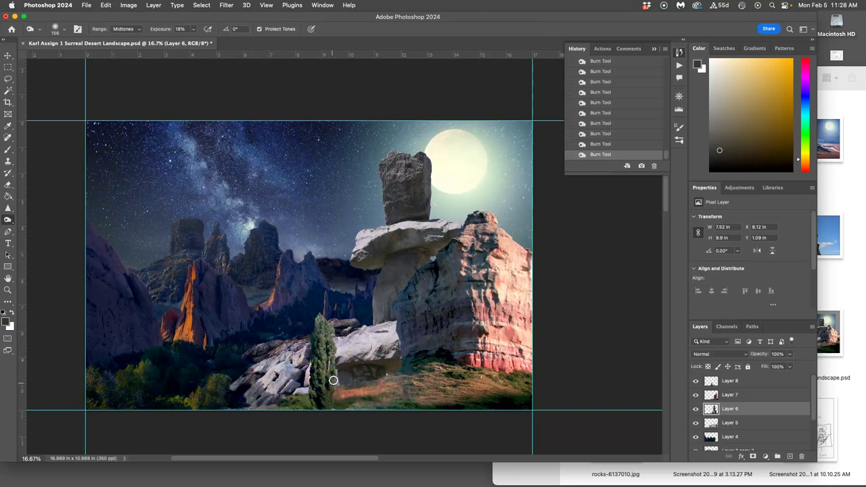
left_click(292, 389)
left_click_drag(282, 373, 318, 363)
mouse_move(385, 319)
left_mouse_down()
mouse_move(458, 278)
mouse_move(439, 260)
mouse_move(414, 261)
mouse_move(469, 283)
mouse_move(472, 310)
mouse_move(247, 230)
left_mouse_up()
mouse_move(312, 350)
left_mouse_down()
mouse_move(445, 372)
mouse_move(503, 366)
mouse_move(460, 354)
left_mouse_up()
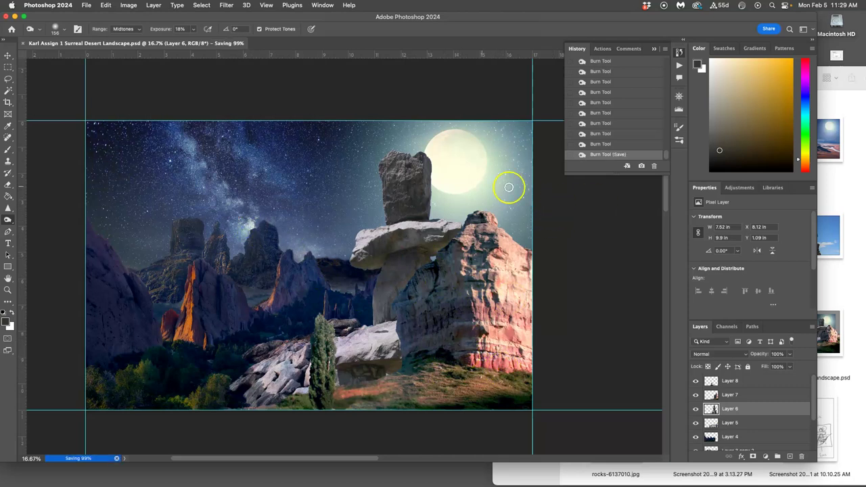
- Save the composite with Cmd+S and bring the web browser to the front
key("super+s")
mouse_move(1, 96)
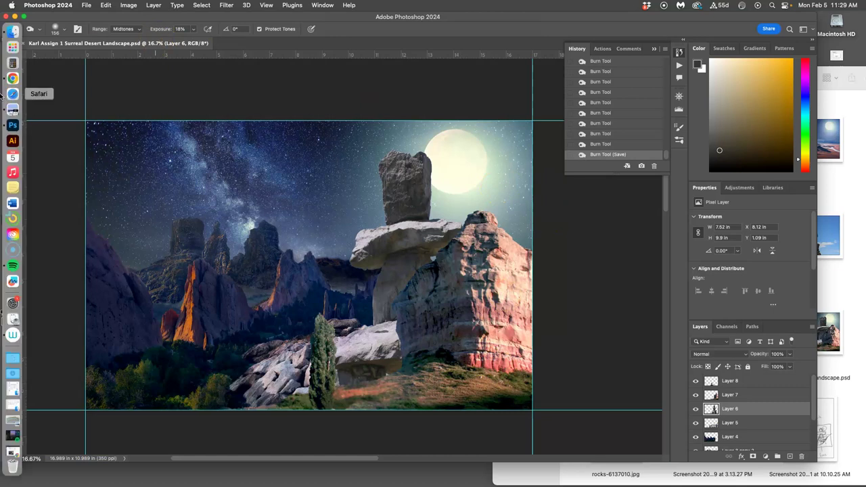
left_click(11, 79)
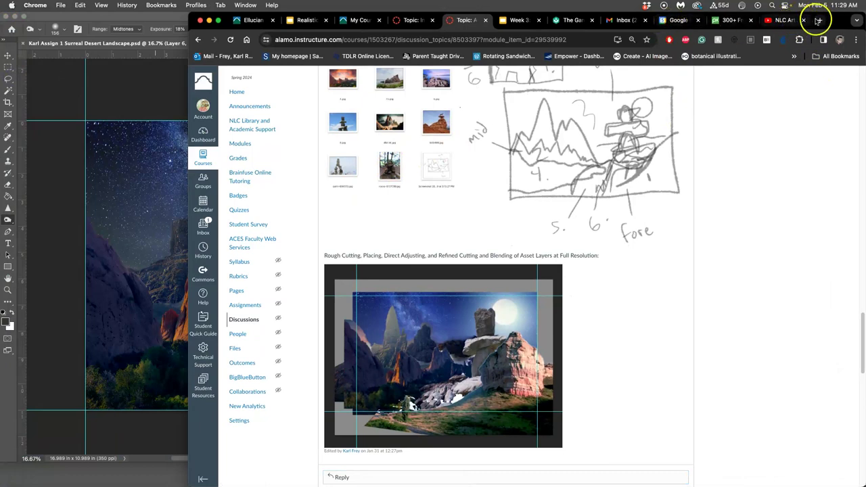
- Search Google in a new tab for 'misty texture overlay' and browse the image results
left_click(820, 20)
left_click(493, 193)
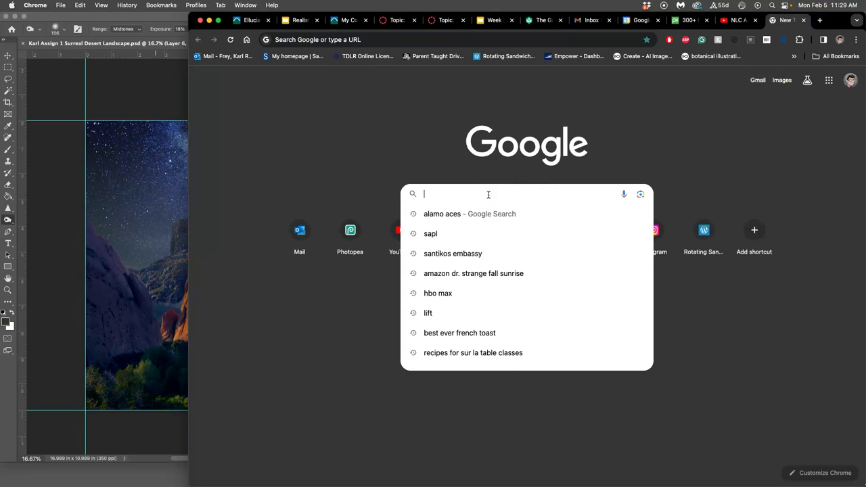
type("misty text")
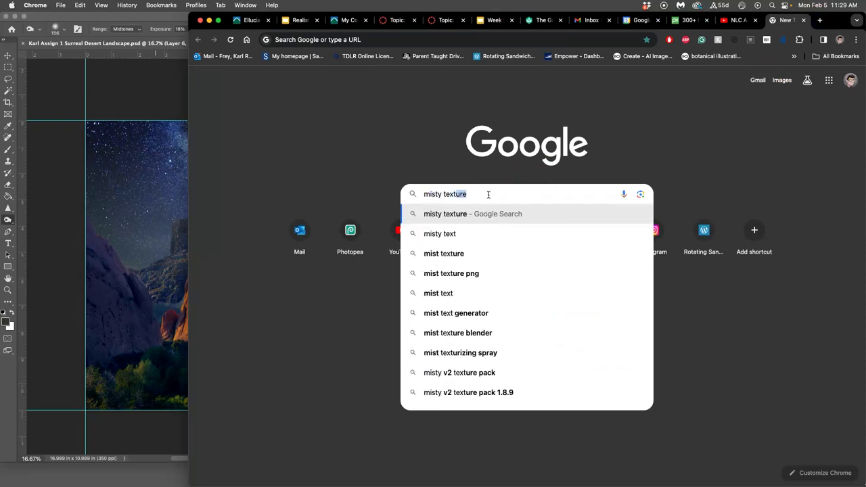
type("ure overlay")
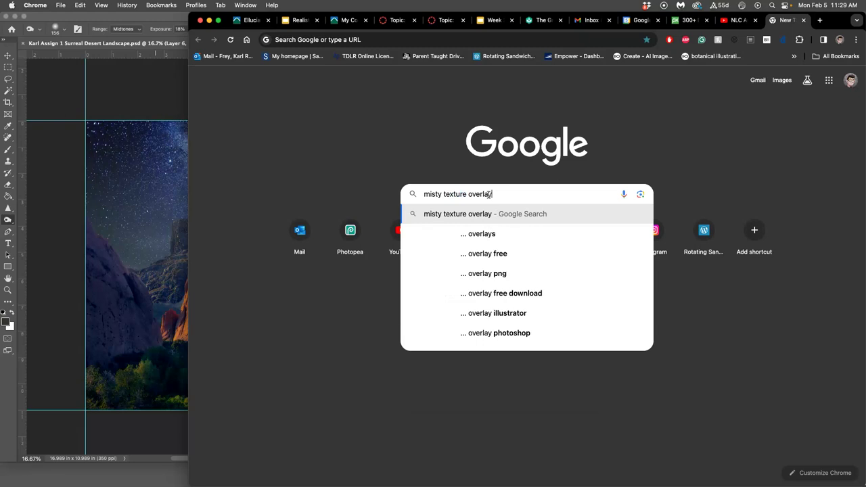
key("Return")
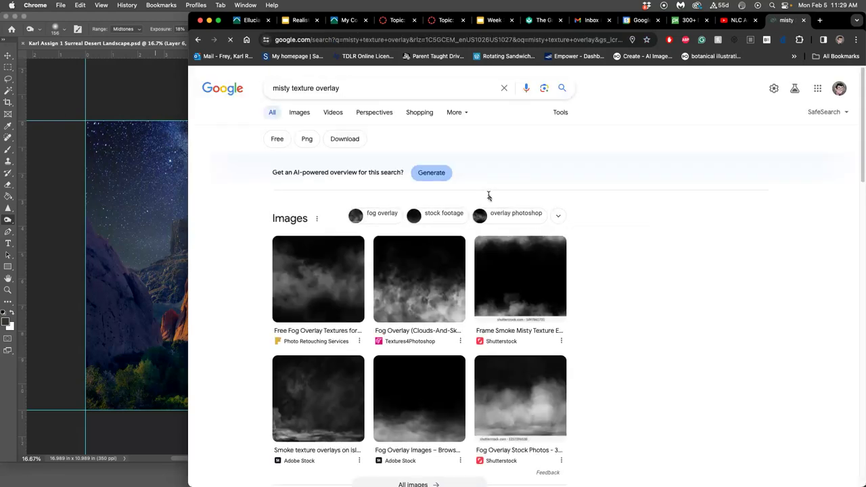
left_click(300, 112)
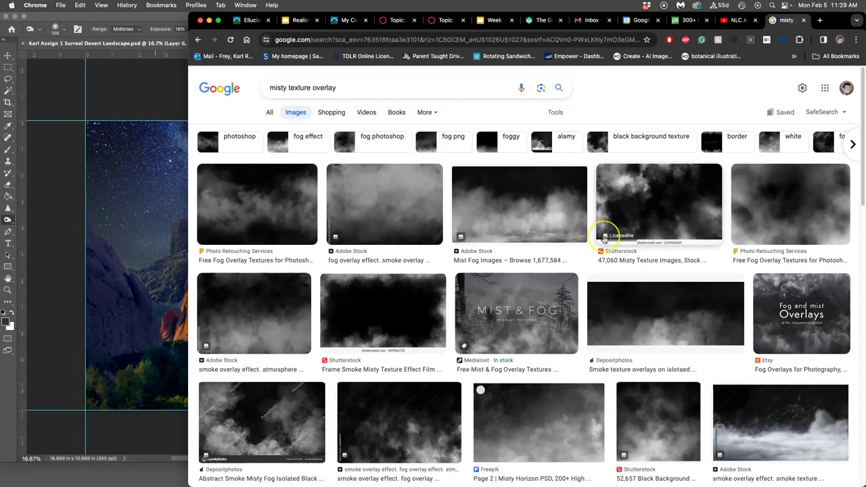
scroll(602, 237, "down", 5)
scroll(604, 239, "down", 5)
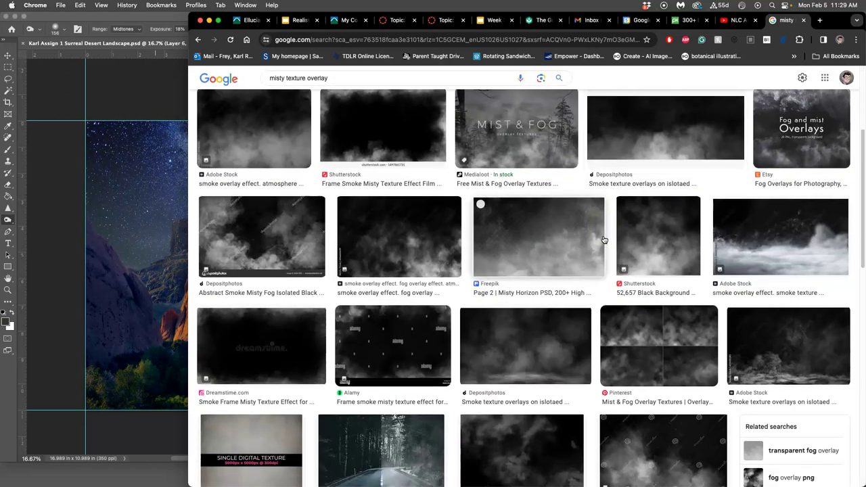
scroll(604, 239, "down", 5)
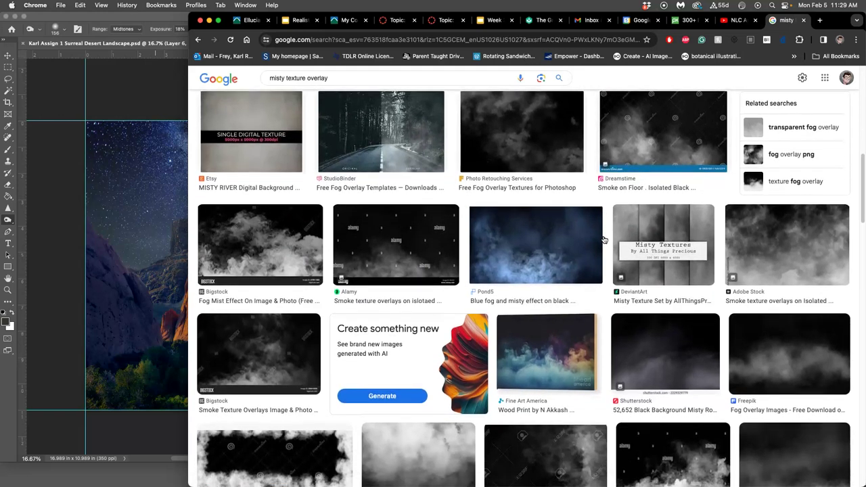
scroll(604, 240, "down", 2)
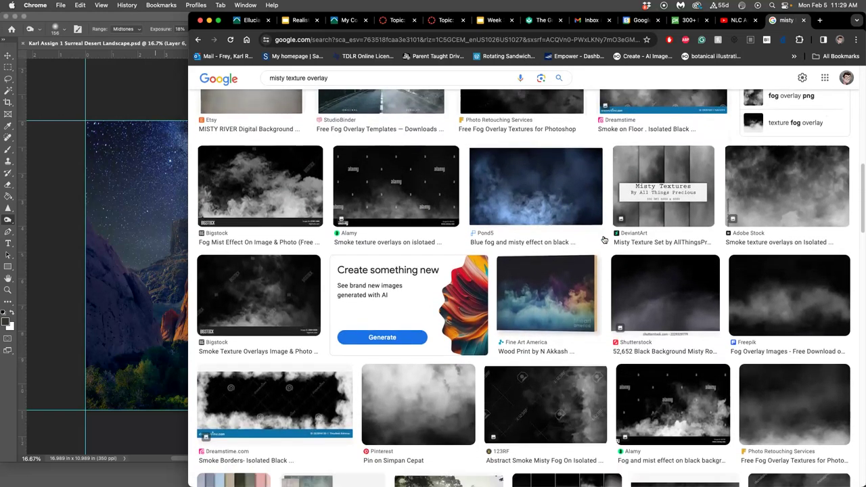
scroll(611, 212, "up", 10)
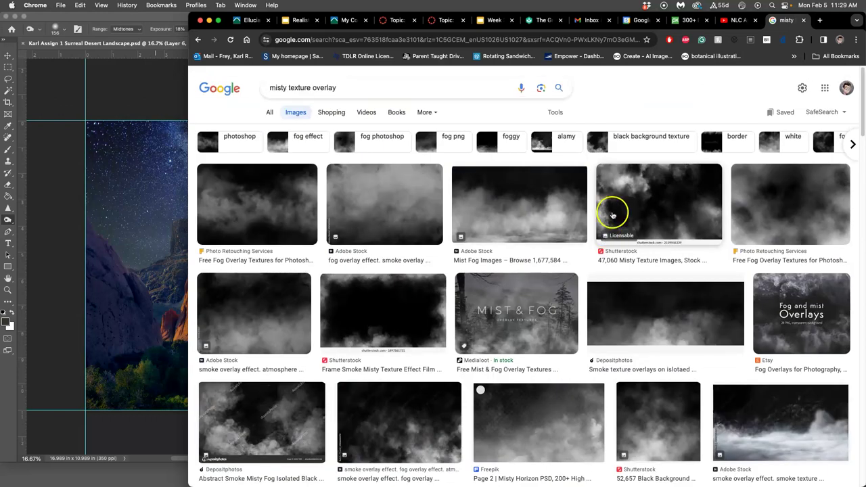
- Search Pixabay for misty clouds and scroll through the photo results
left_click(687, 20)
left_click(340, 80)
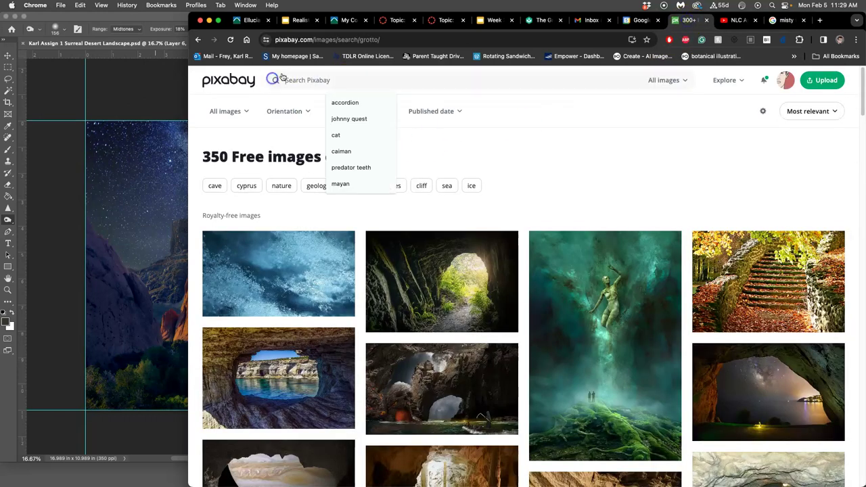
left_click(284, 72)
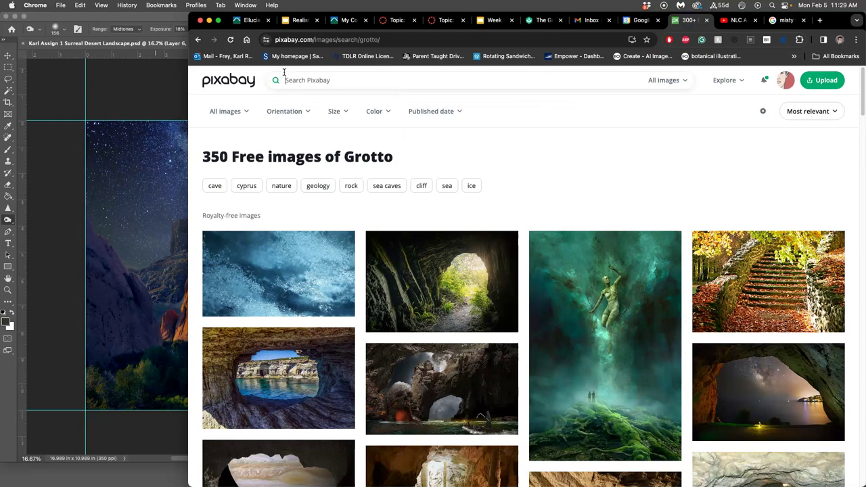
type("mist")
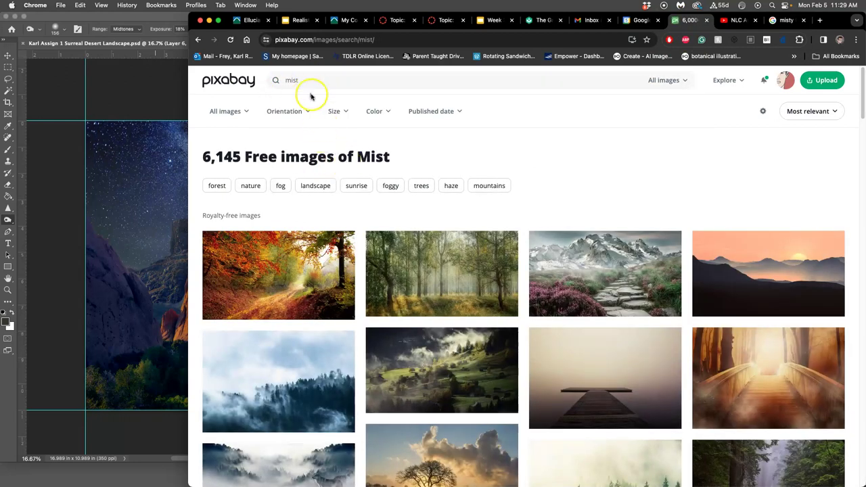
type(" texture overlay")
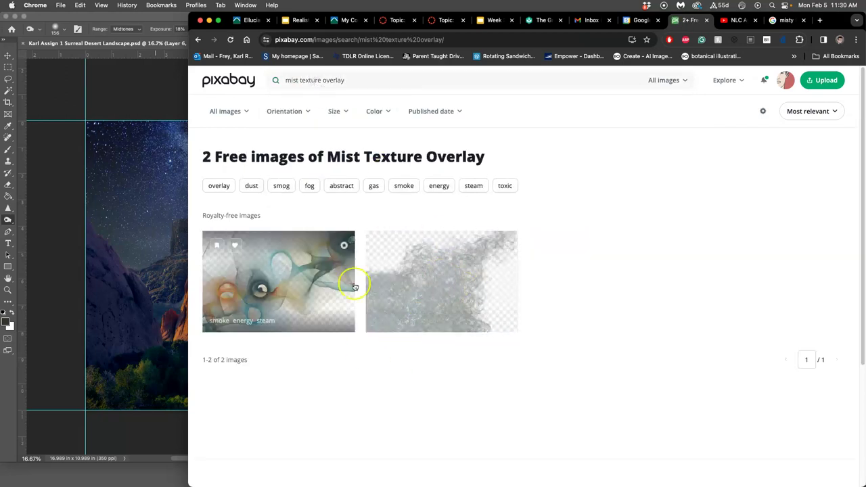
left_click_drag(348, 80, 320, 80)
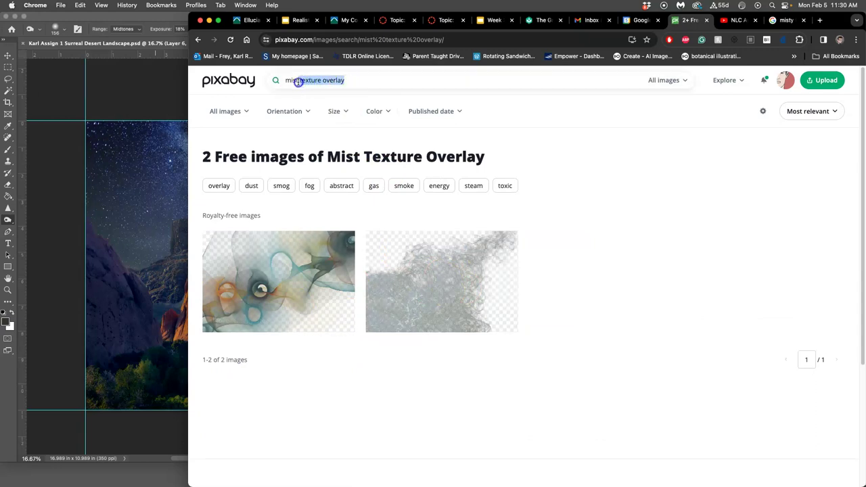
type("y clouds")
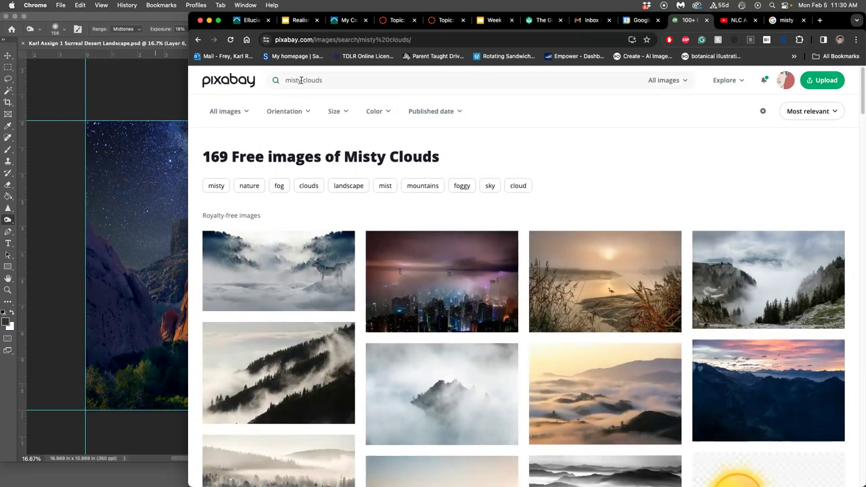
scroll(512, 278, "down", 4)
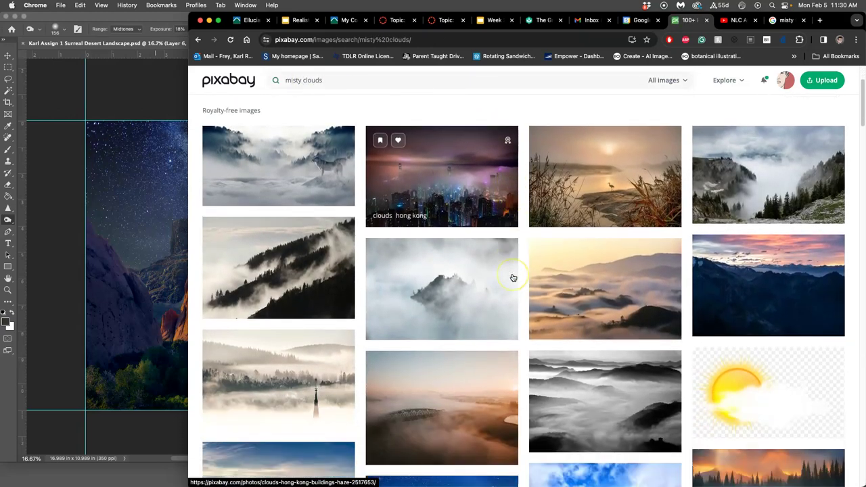
scroll(508, 278, "down", 15)
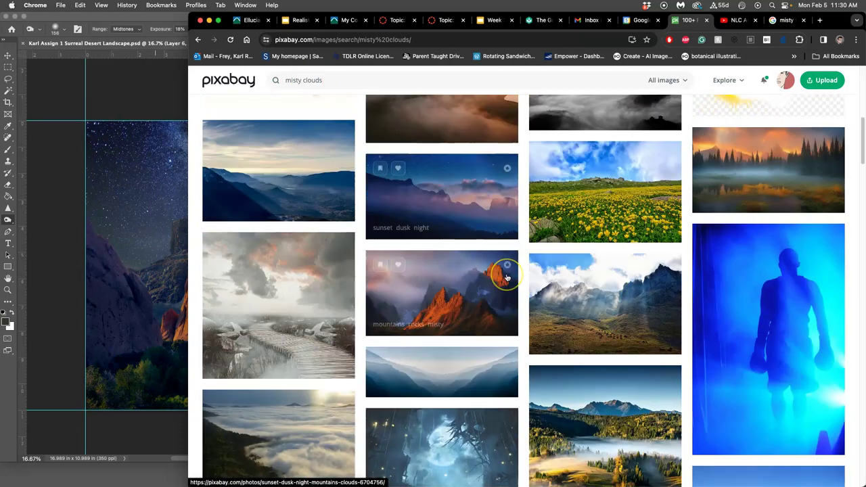
scroll(507, 278, "down", 10)
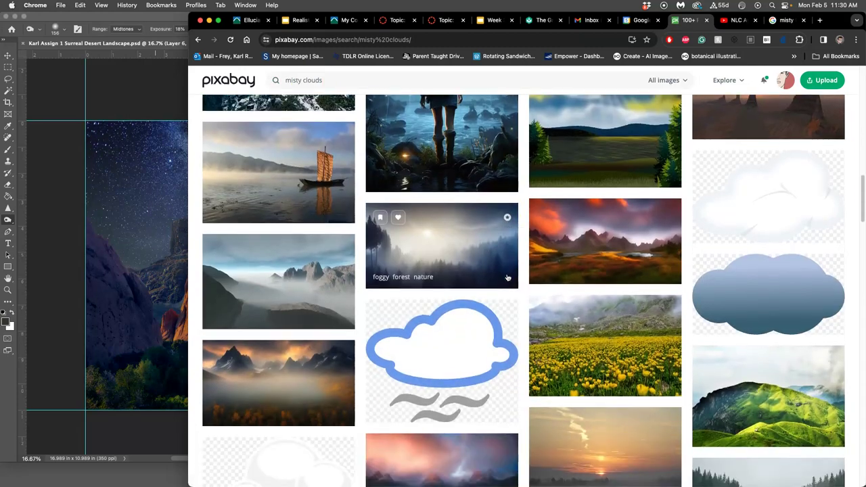
key("Home")
scroll(507, 278, "down", 2)
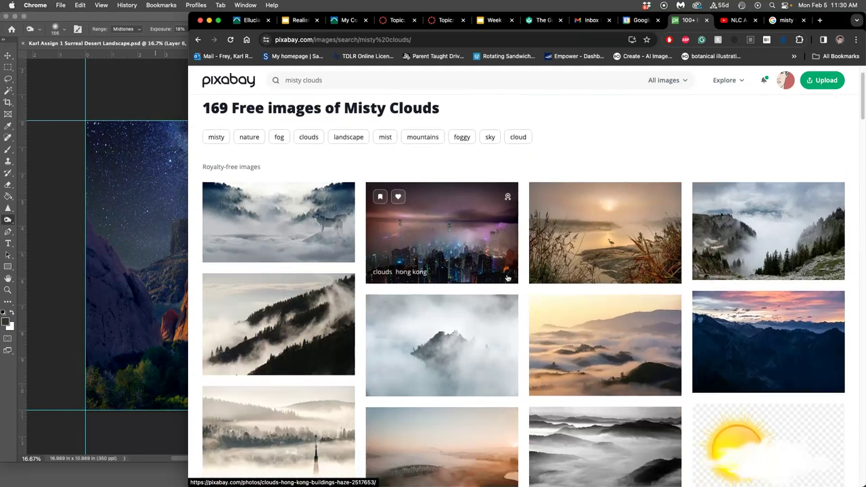
- Download the fog-surrounded island photo, clouds-1850093.jpg, at 5616×3744
left_click(476, 308)
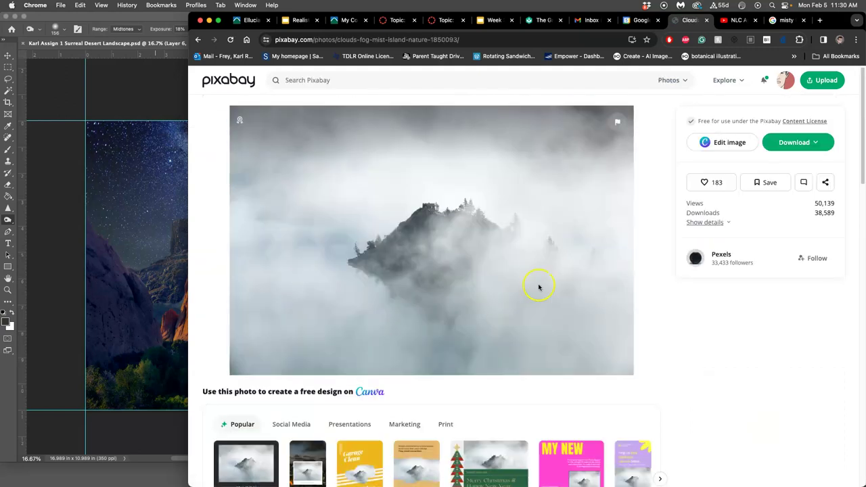
left_click(788, 142)
left_click(697, 230)
left_click(729, 254)
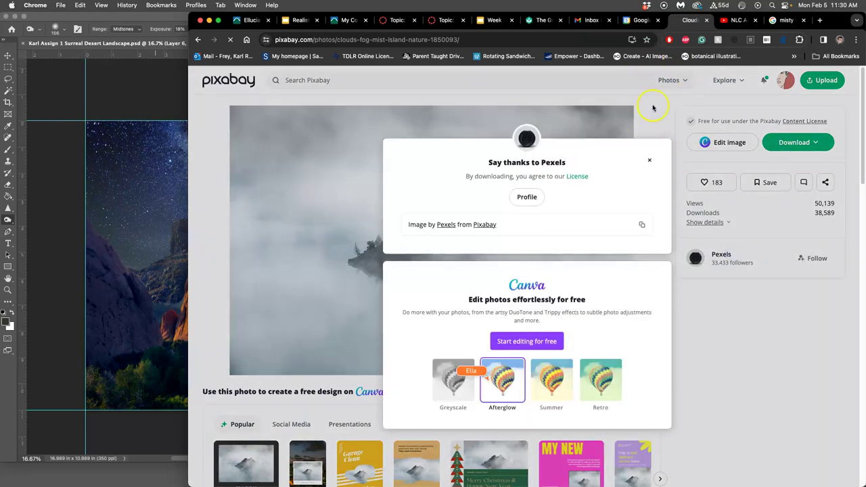
- Preview the Depositphotos smoke texture in the misty texture overlay results and check its source page
left_click(786, 21)
scroll(575, 233, "down", 2)
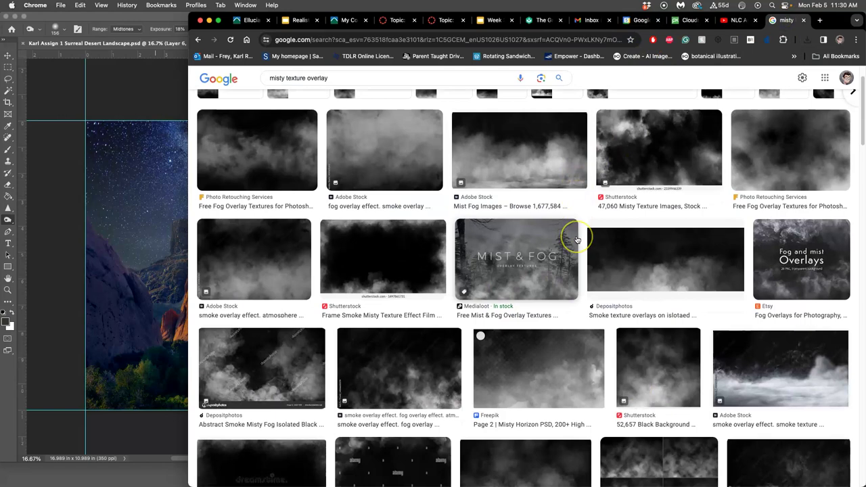
scroll(576, 239, "down", 15)
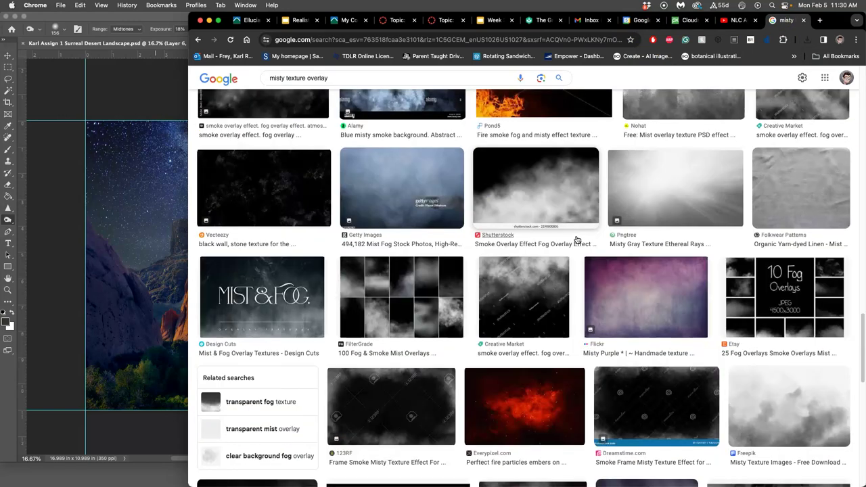
scroll(576, 239, "down", 8)
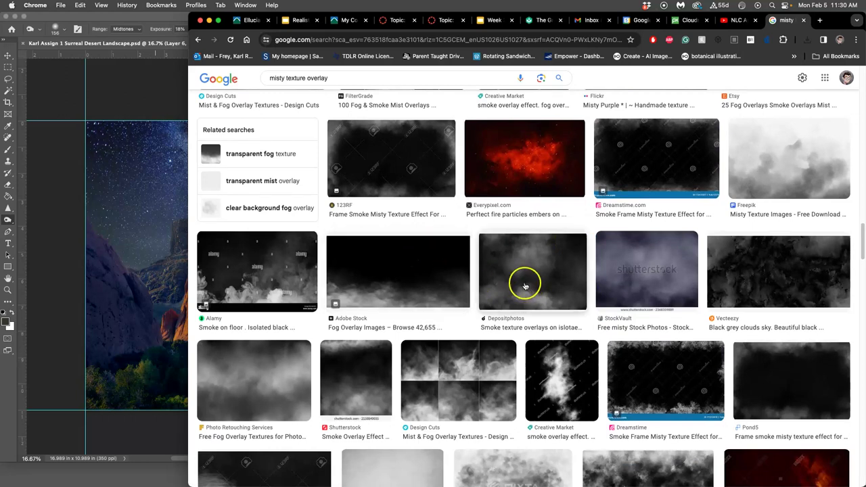
left_click(525, 286)
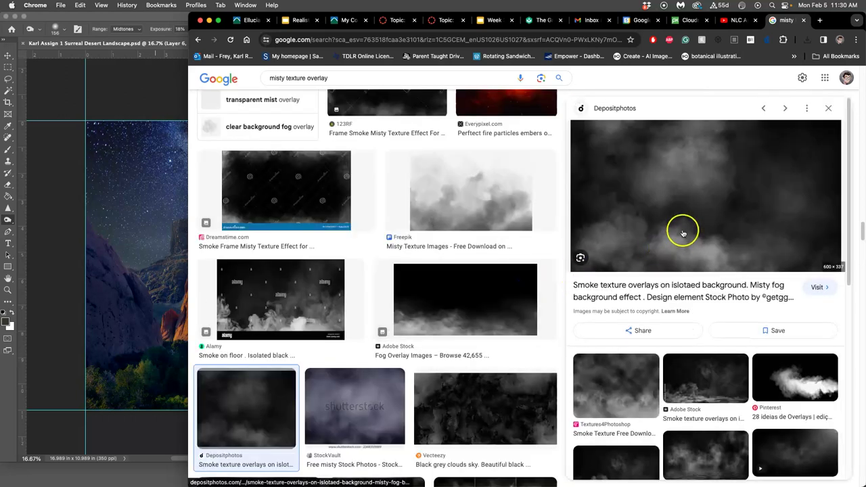
right_click(683, 230)
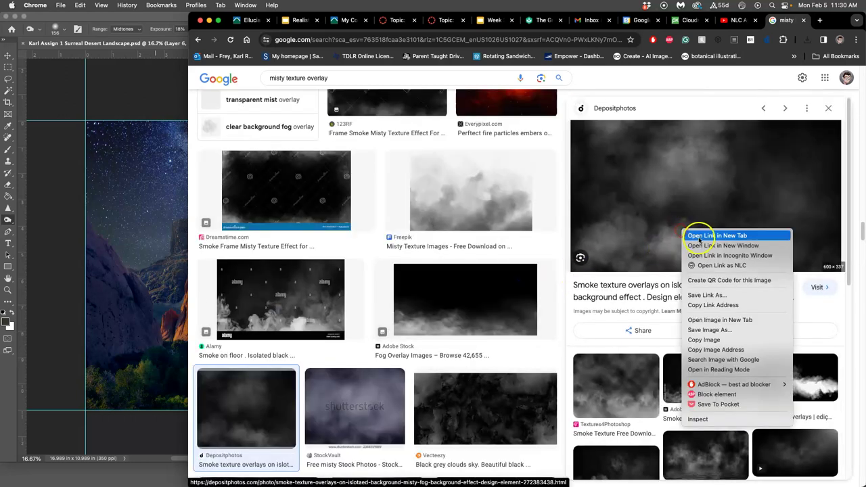
left_click(691, 236)
left_click(786, 21)
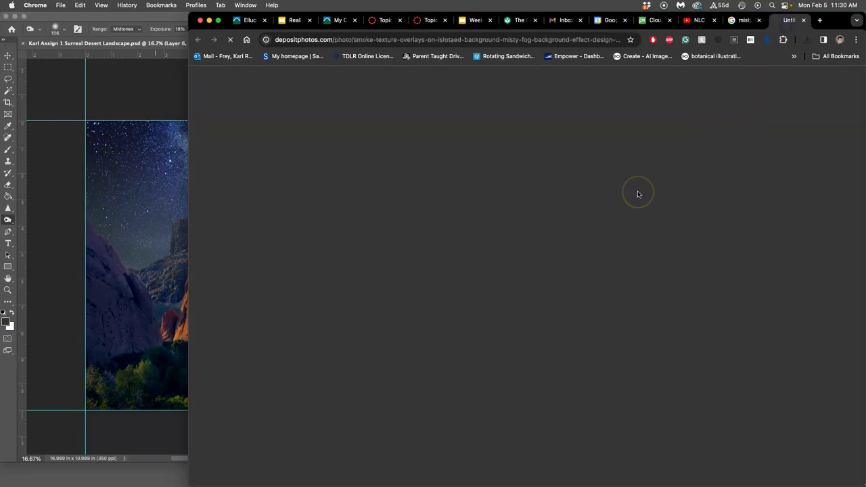
left_click(743, 21)
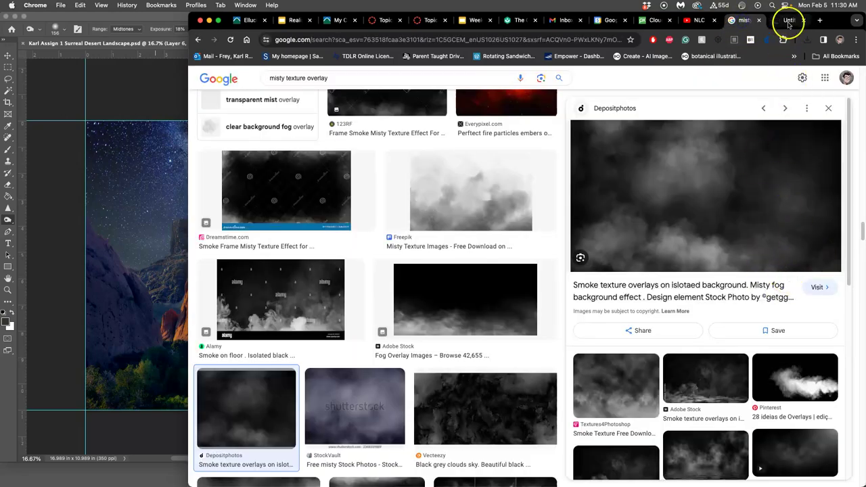
- Open the smoke image in its own tab and drag it onto the Photoshop canvas as Layer 9
right_click(713, 198)
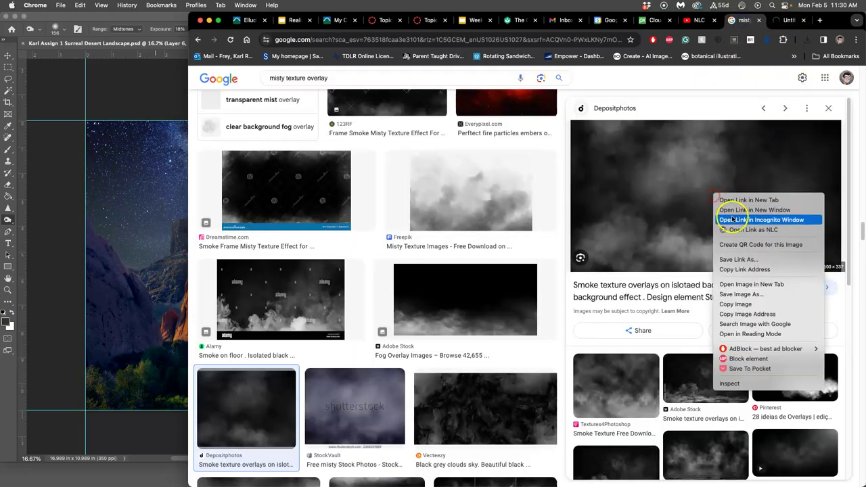
left_click(740, 285)
left_click(790, 21)
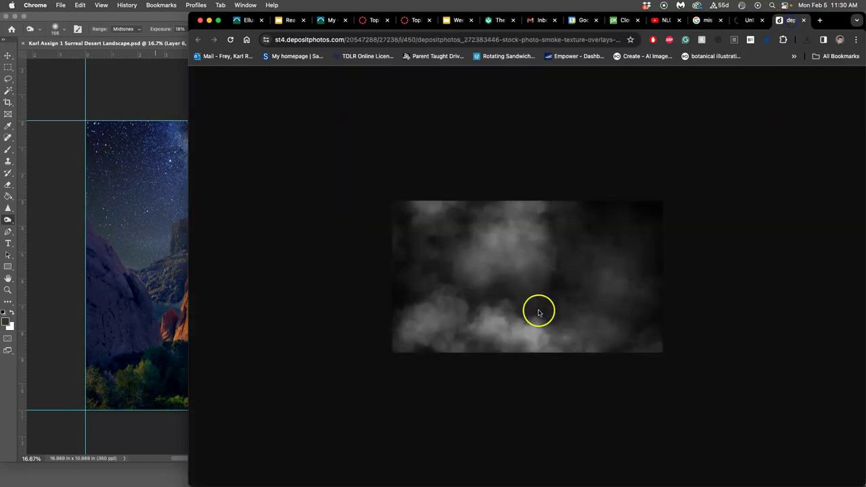
left_click_drag(502, 292, 151, 251)
- Place the smoke layer above Layer 8 and stretch it over the whole canvas to 19.61 × 11.47 in
left_click(519, 277)
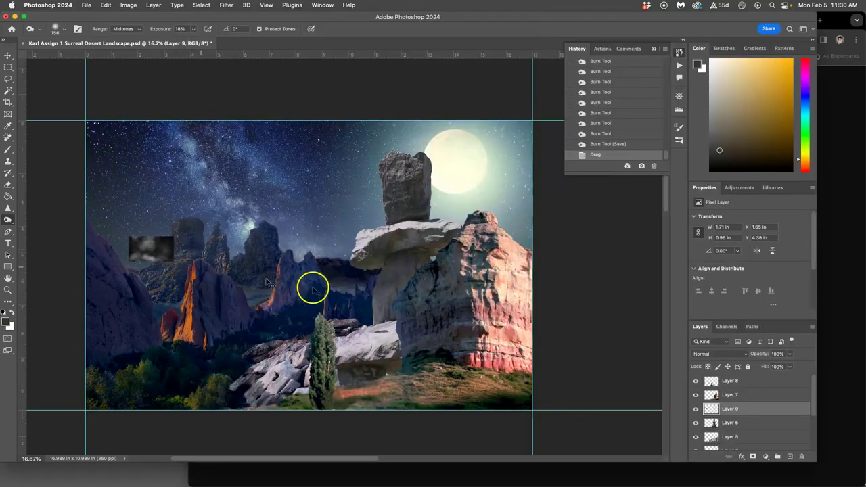
left_click_drag(753, 411, 749, 378)
key("super+t")
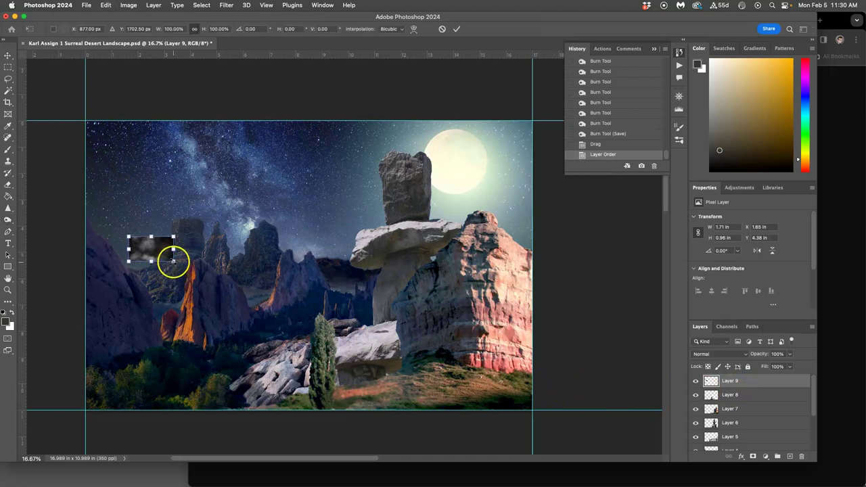
left_click_drag(173, 261, 533, 336)
scroll(419, 343, "up", 10)
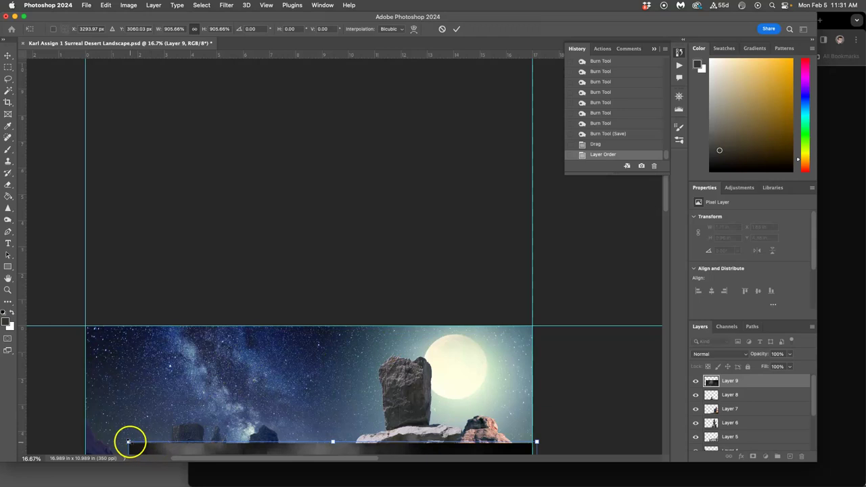
left_click_drag(129, 443, 95, 251)
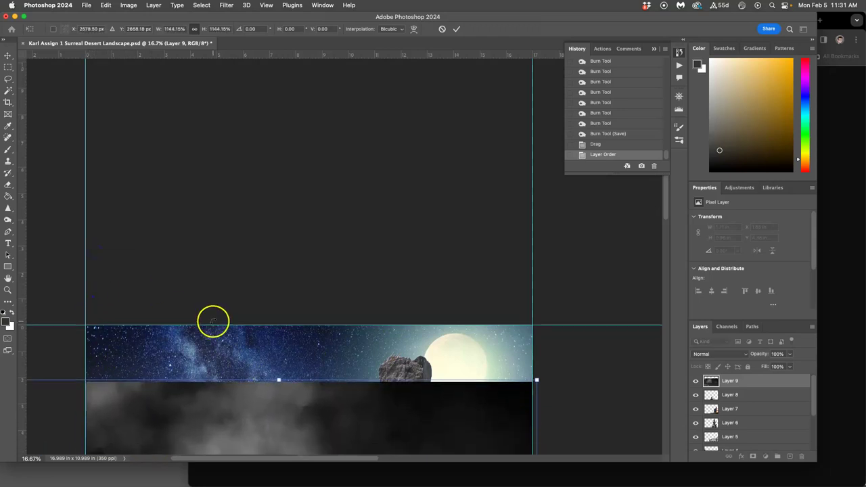
scroll(213, 319, "down", 6)
left_click_drag(284, 309, 308, 249)
left_click_drag(305, 401, 304, 411)
key("Return")
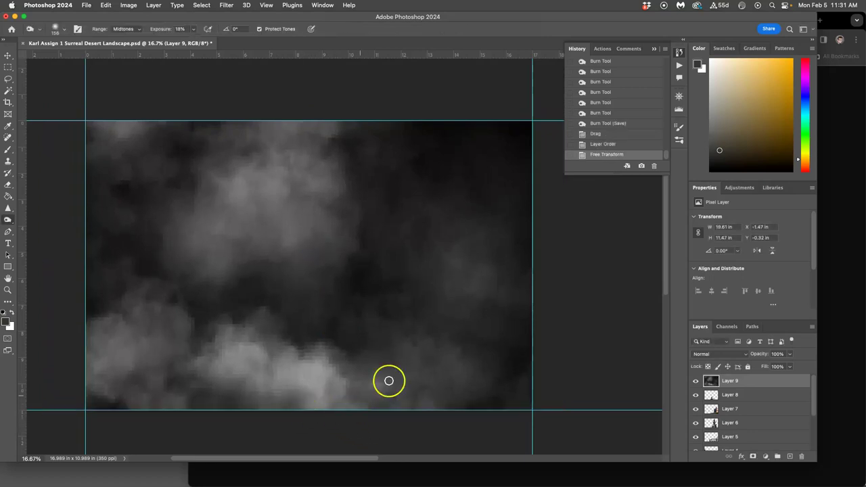
- Lower the smoke layer's opacity to 47%
left_click(789, 356)
left_click_drag(788, 365, 767, 366)
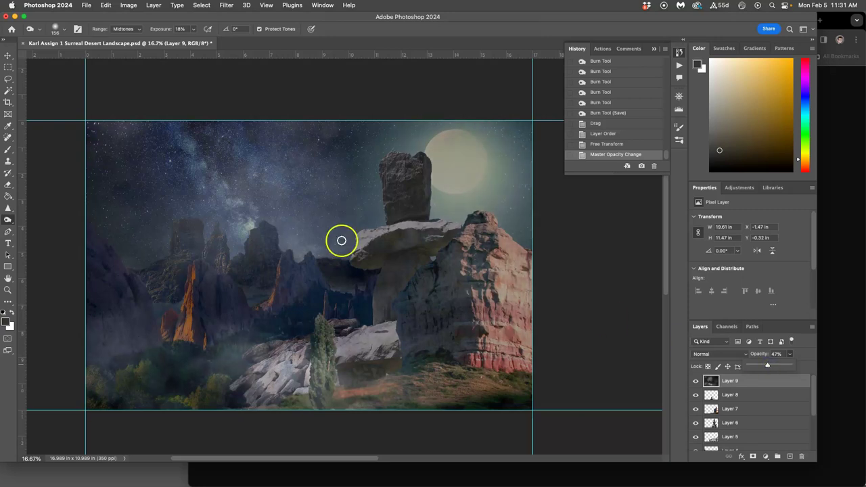
left_click(127, 5)
mouse_move(169, 31)
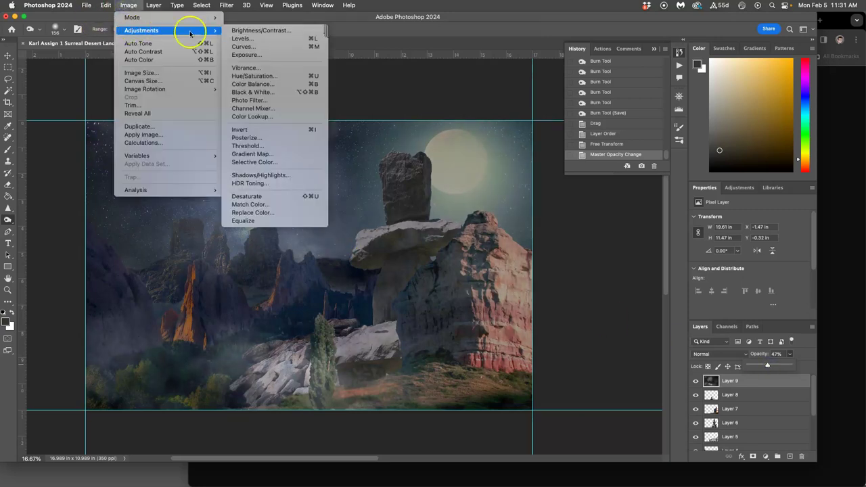
- Colorize the smoke layer with Hue/Saturation at hue 171, saturation +36, lightness −2
left_click(249, 76)
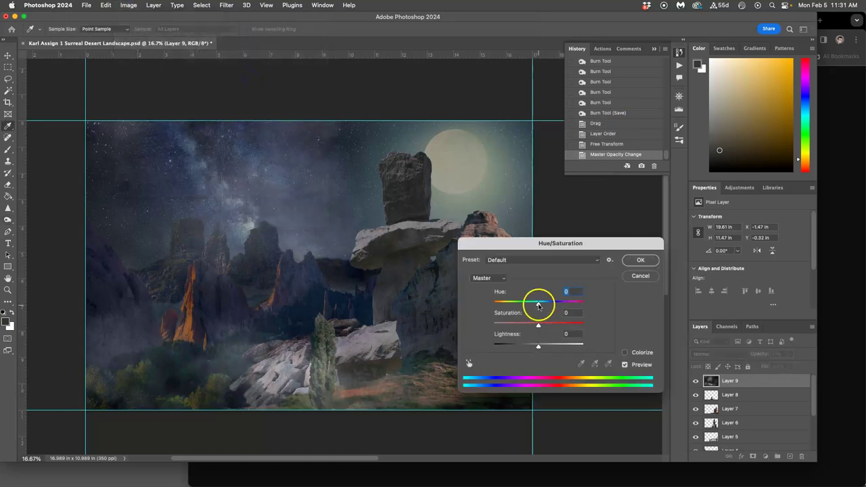
left_click(624, 352)
left_click_drag(504, 305, 535, 307)
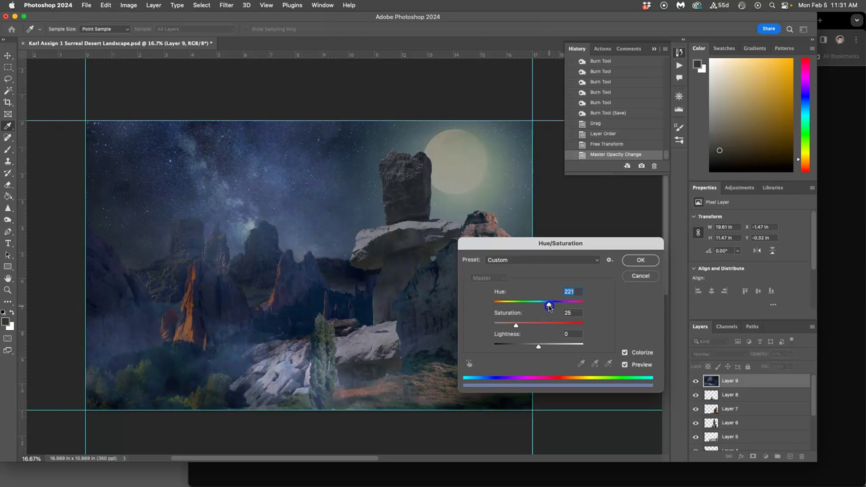
left_click_drag(548, 306, 508, 306)
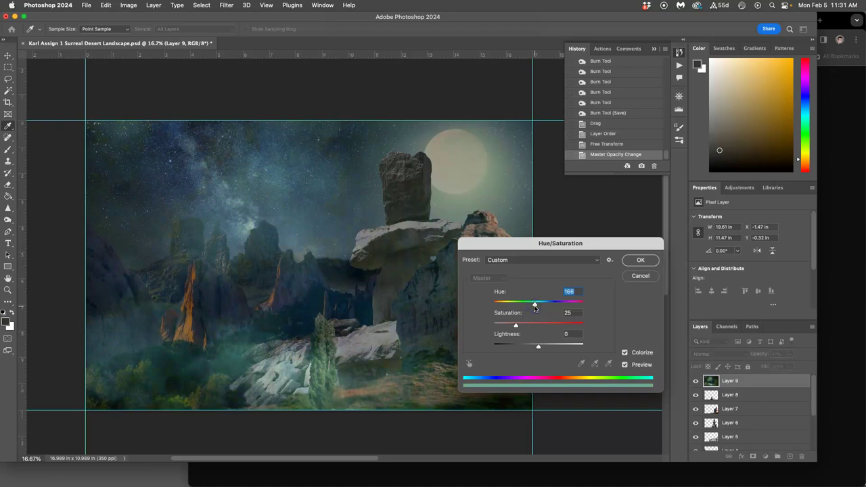
mouse_move(535, 348)
left_mouse_down()
mouse_move(546, 346)
mouse_move(535, 347)
left_mouse_up()
left_click_drag(535, 304, 535, 306)
- Apply the teal tint and lower Layer 9's opacity to 42%
left_click(639, 259)
left_click(695, 383)
left_click(695, 383)
left_click(694, 383)
left_click(694, 382)
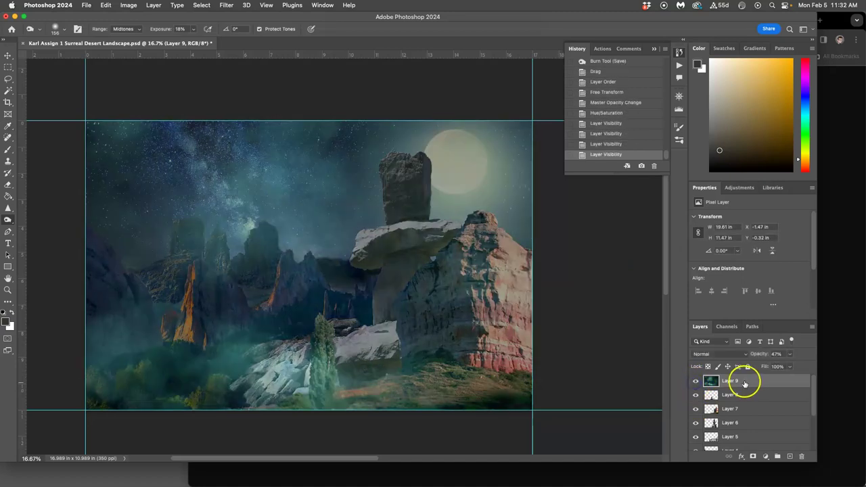
left_click(790, 354)
left_click_drag(787, 364, 786, 366)
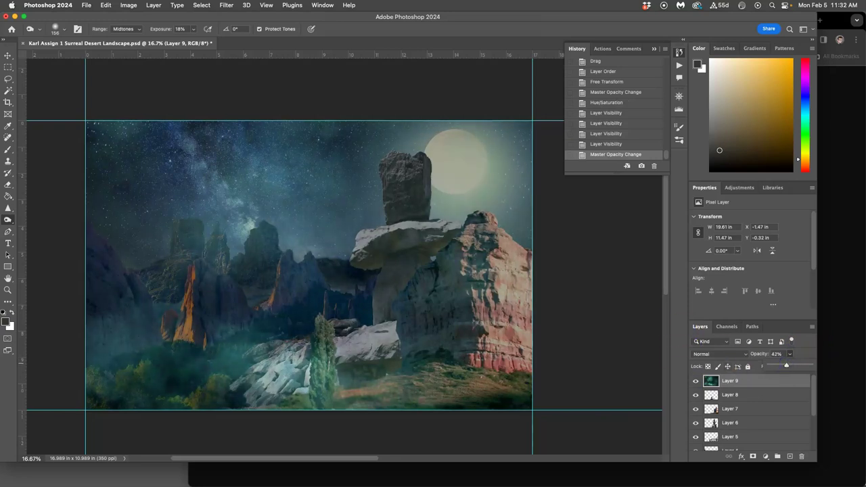
- Set up the Eraser at 47% opacity with a 1400 px soft brush
left_click(10, 184)
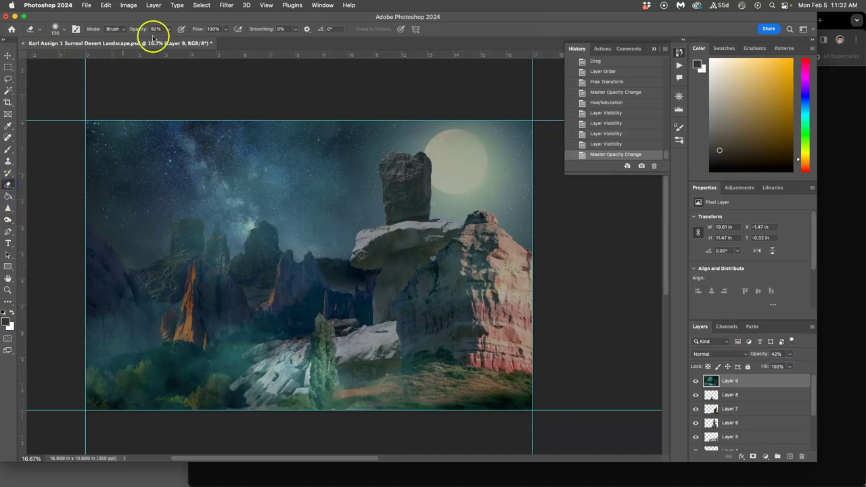
left_click(168, 29)
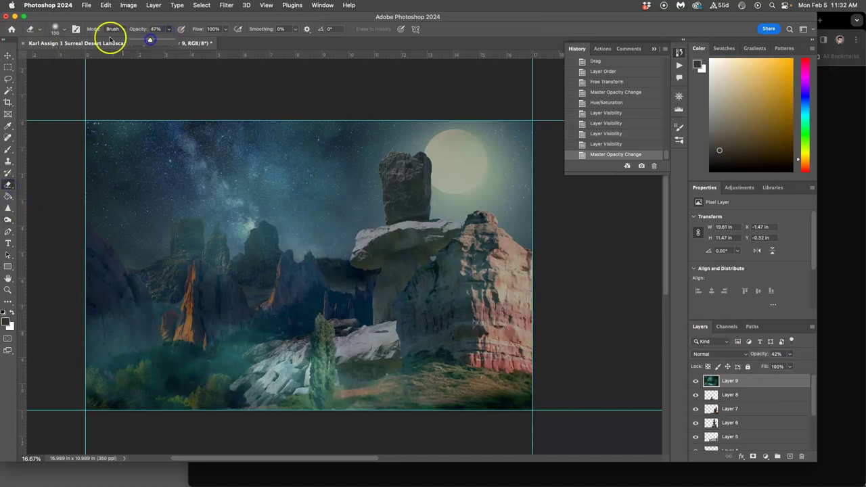
left_click(64, 29)
left_click_drag(81, 56, 99, 56)
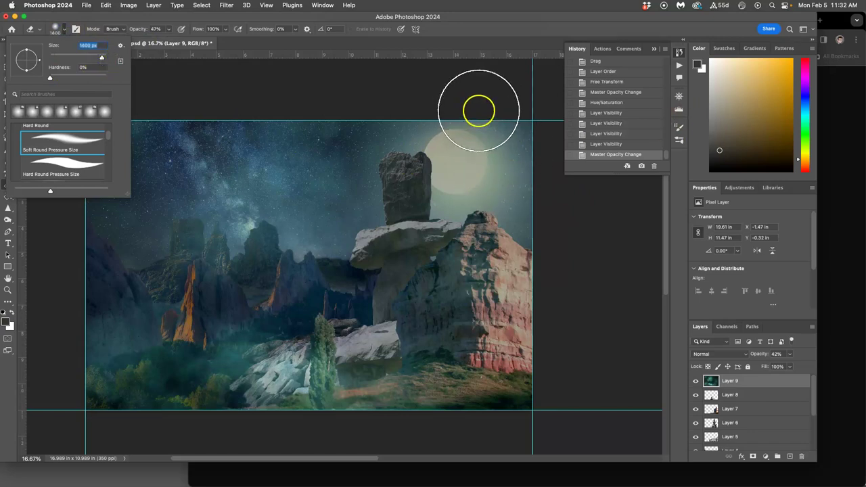
key("Return")
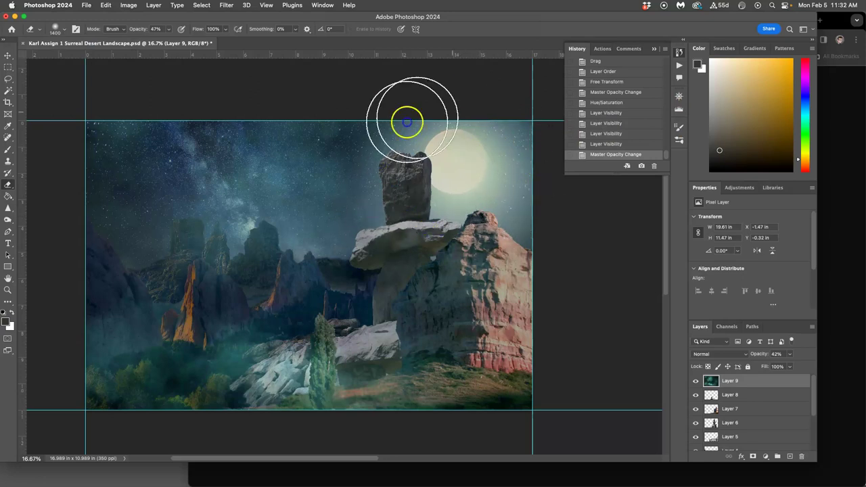
- Erase the mist from the sky, moon and rock, checking the result against the unerased scene
mouse_move(368, 142)
left_mouse_down()
mouse_move(289, 286)
mouse_move(464, 248)
mouse_move(367, 213)
left_mouse_up()
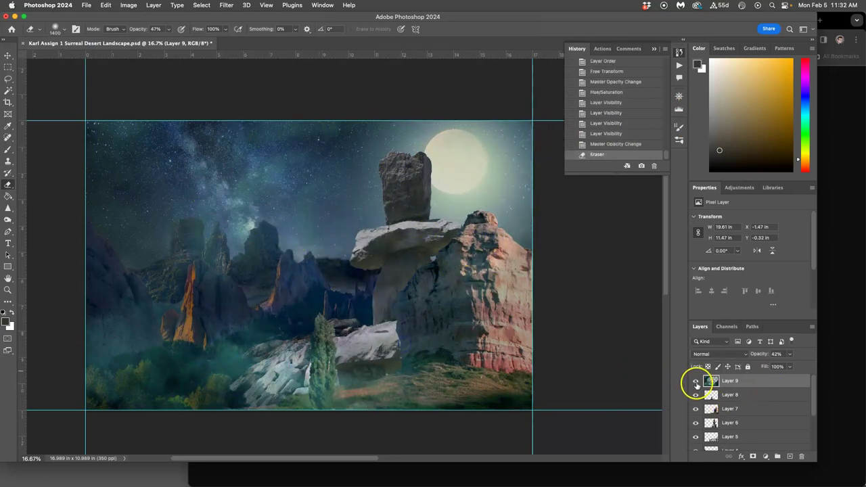
left_click(695, 382)
left_click(696, 384)
left_click(695, 391)
left_click(695, 393)
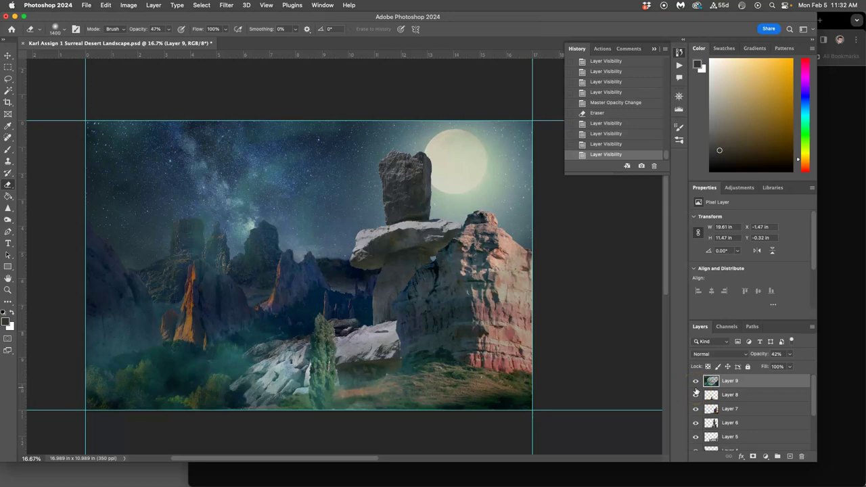
- Restack Layer 9 to sit just above Layer 7, then erase some mist across the rock
key("super+bracketleft")
key("super+bracketleft")
key("super+bracketleft")
key("super+bracketleft")
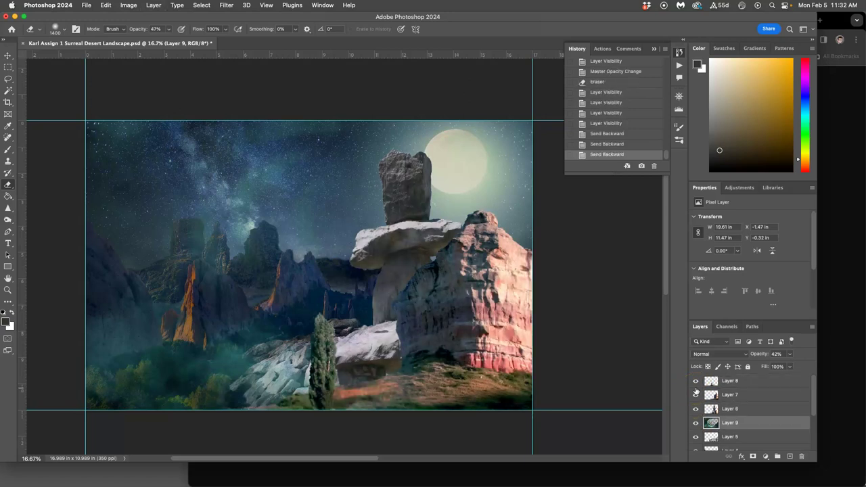
key("super+bracketleft")
key("super+bracketright")
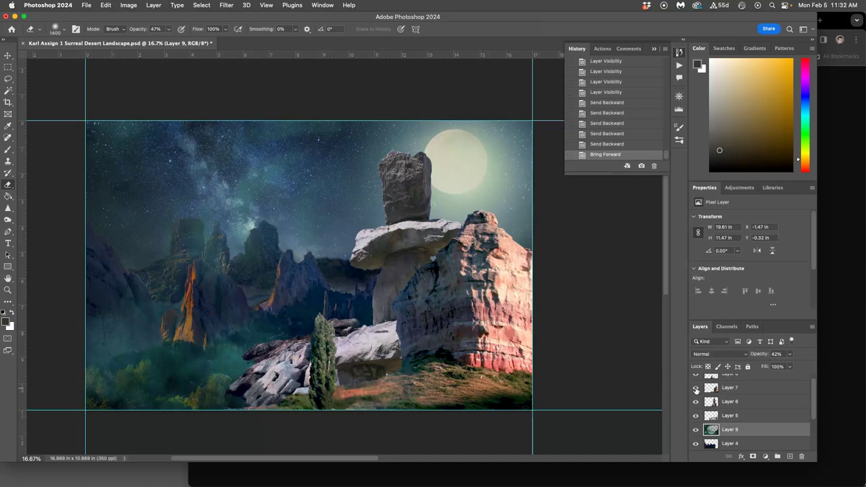
key("super+bracketright")
key("super+bracketright")
key("super+bracketright")
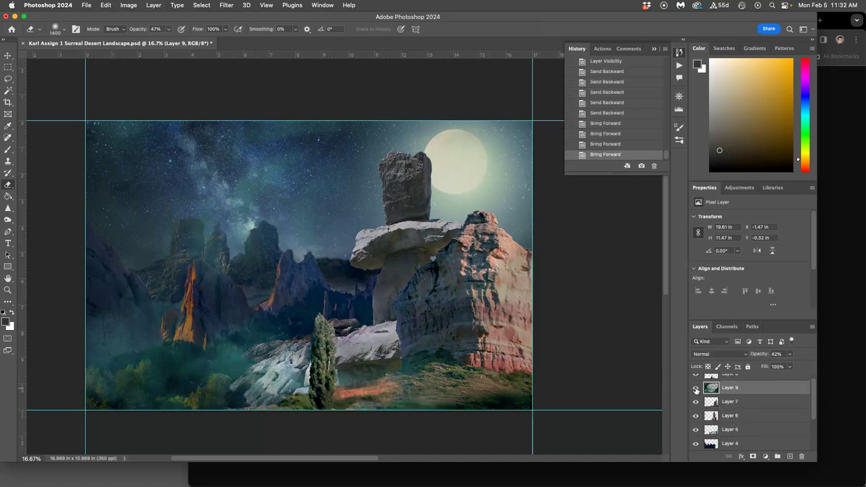
key("super+bracketleft")
key("super+bracketleft")
key("super+bracketleft")
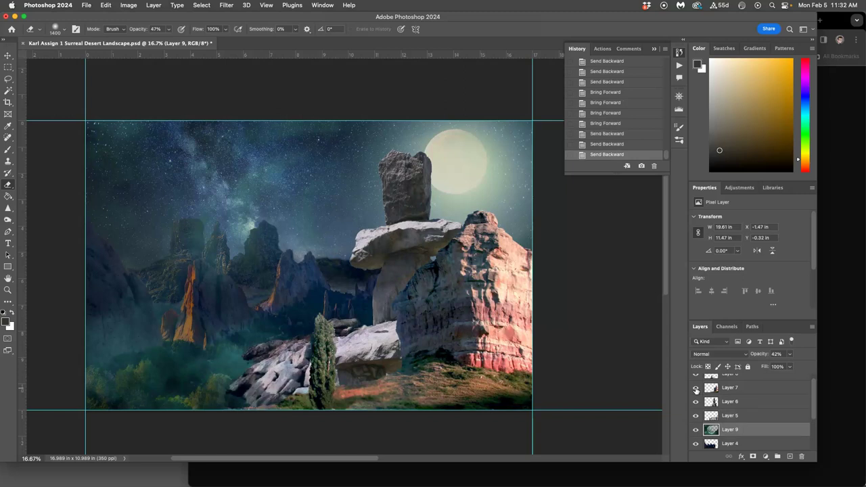
key("super+bracketleft")
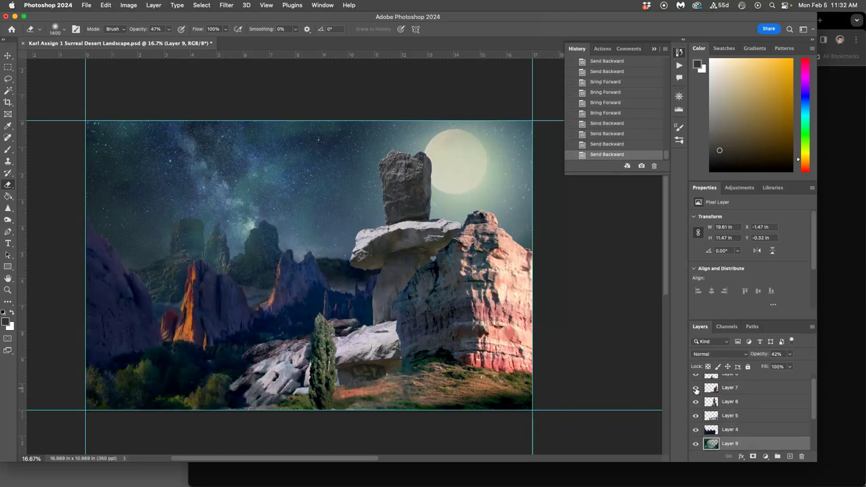
key("super+bracketright")
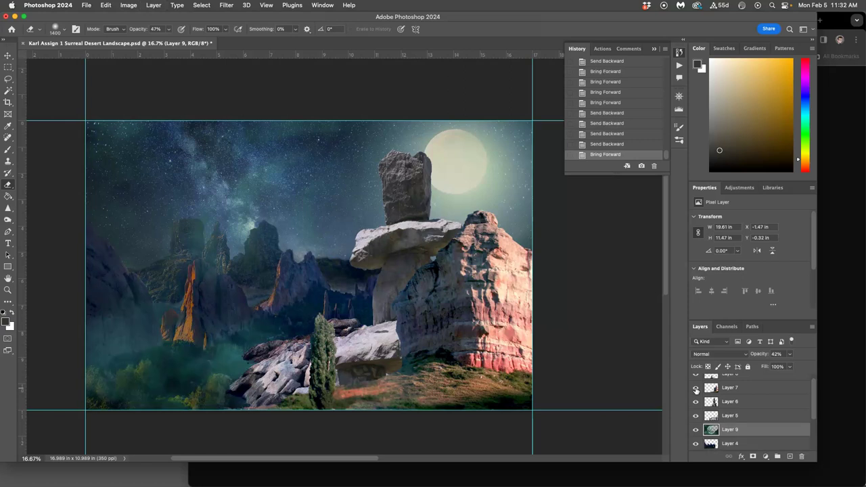
key("super+bracketright")
key("super+bracketright")
key("super+bracketright")
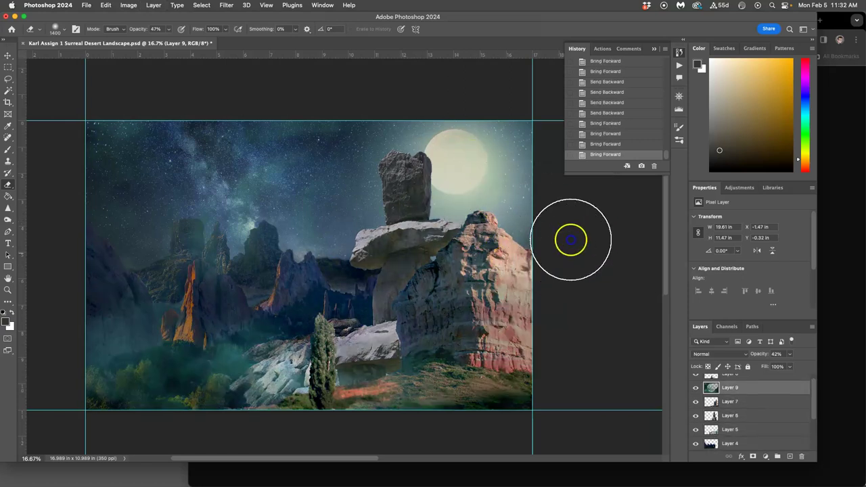
mouse_move(409, 278)
left_mouse_down()
mouse_move(469, 353)
mouse_move(426, 393)
mouse_move(473, 322)
mouse_move(377, 251)
mouse_move(417, 285)
mouse_move(379, 311)
mouse_move(204, 350)
mouse_move(250, 343)
mouse_move(173, 309)
mouse_move(78, 360)
mouse_move(85, 289)
mouse_move(123, 283)
mouse_move(248, 321)
mouse_move(340, 295)
mouse_move(237, 257)
mouse_move(103, 373)
mouse_move(86, 430)
left_mouse_up()
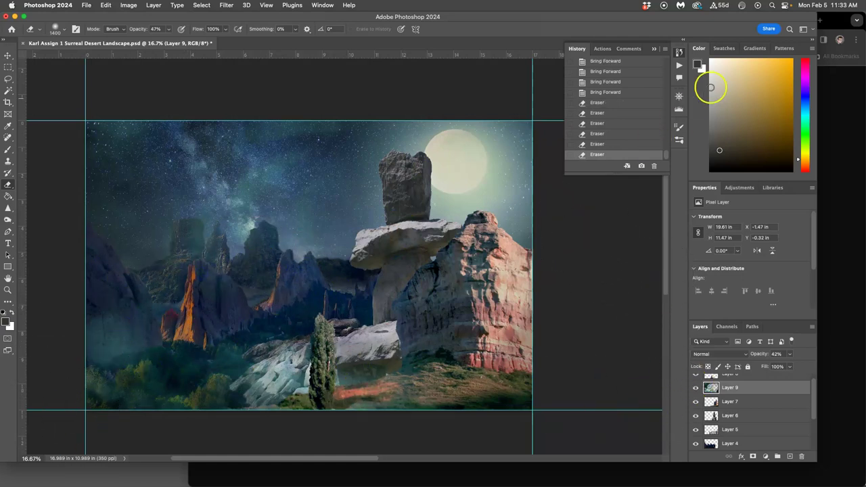
- Place clouds-1850093.jpg from Downloads onto the canvas and stretch it edge to edge
left_click(13, 385)
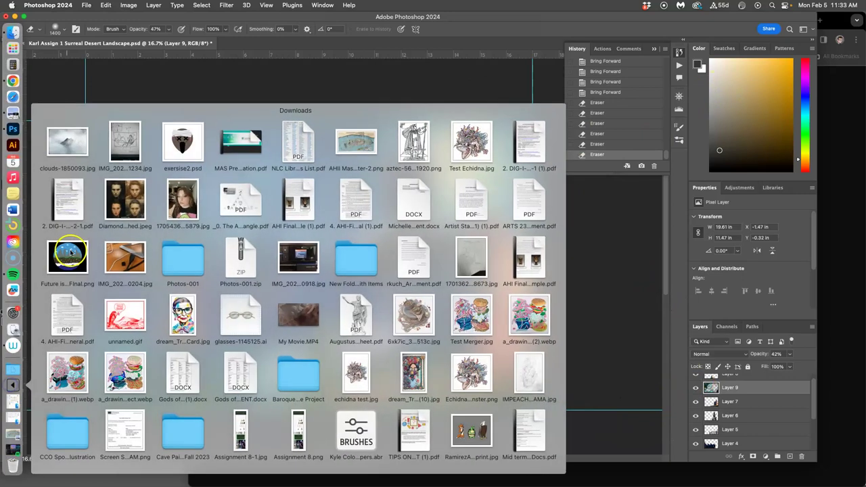
left_click_drag(78, 154, 355, 305)
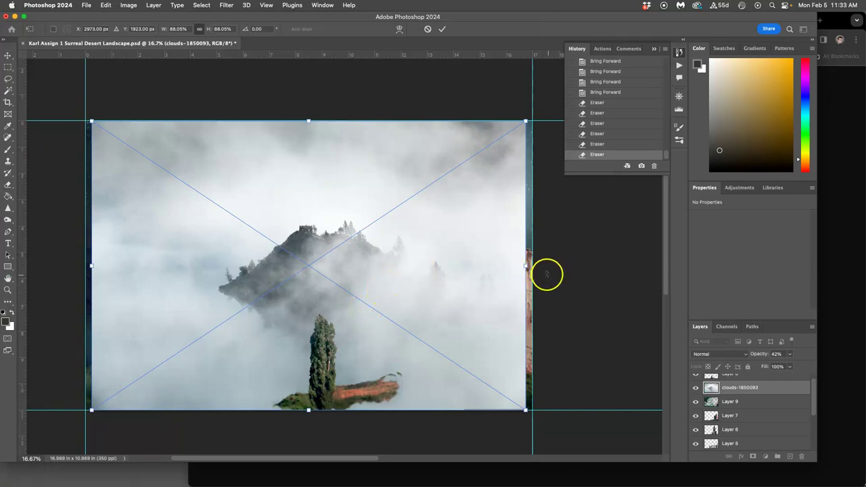
left_click_drag(527, 266, 539, 267)
left_click_drag(92, 266, 70, 267)
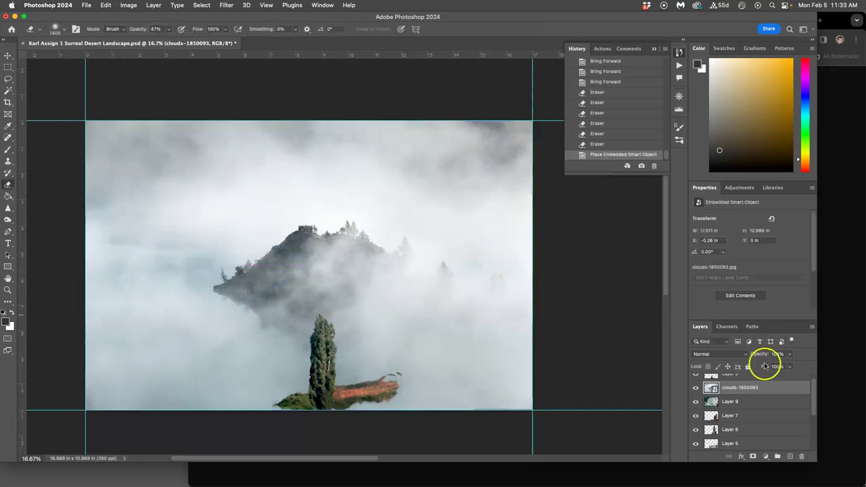
- Move the clouds layer above Layer 8 and rasterize it
key("super+bracketright")
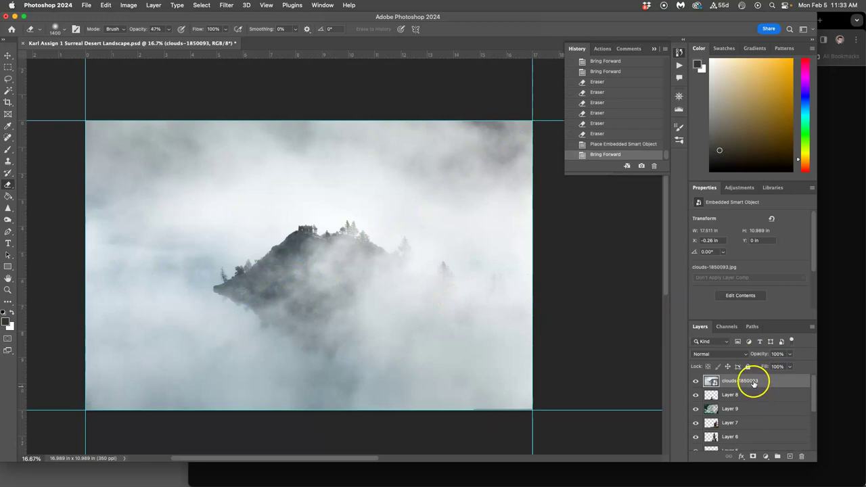
right_click(752, 382)
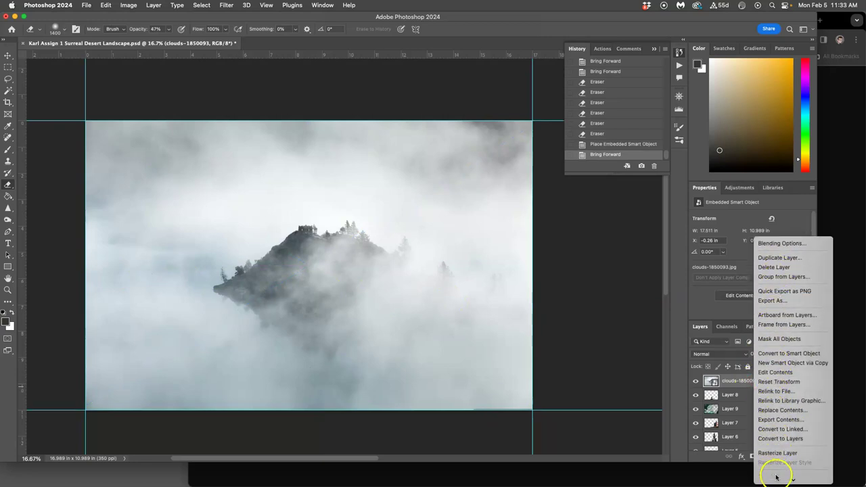
left_click(775, 452)
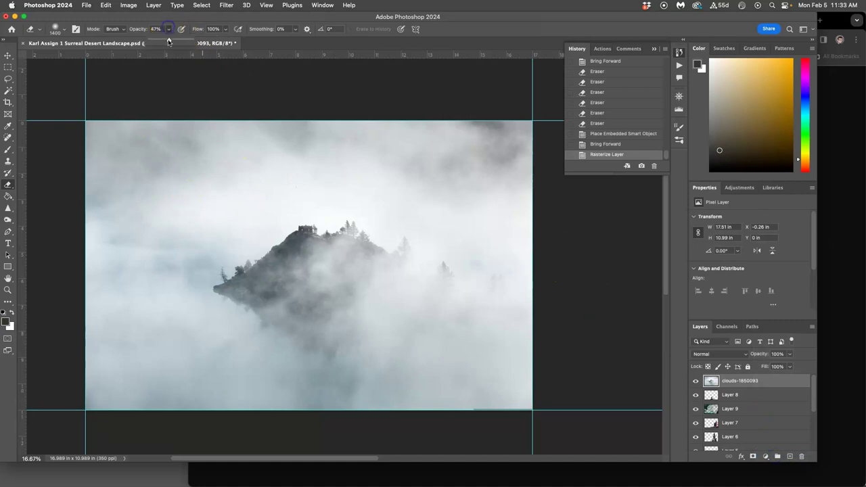
- Drop the clouds layer to 38% opacity and erase its haze over the moon, rocks and cypress
mouse_move(340, 232)
left_mouse_down()
mouse_move(291, 244)
mouse_move(253, 281)
mouse_move(213, 289)
mouse_move(260, 306)
mouse_move(329, 303)
mouse_move(347, 256)
mouse_move(403, 267)
mouse_move(364, 298)
mouse_move(350, 349)
mouse_move(399, 310)
mouse_move(412, 271)
mouse_move(410, 365)
mouse_move(461, 308)
left_mouse_up()
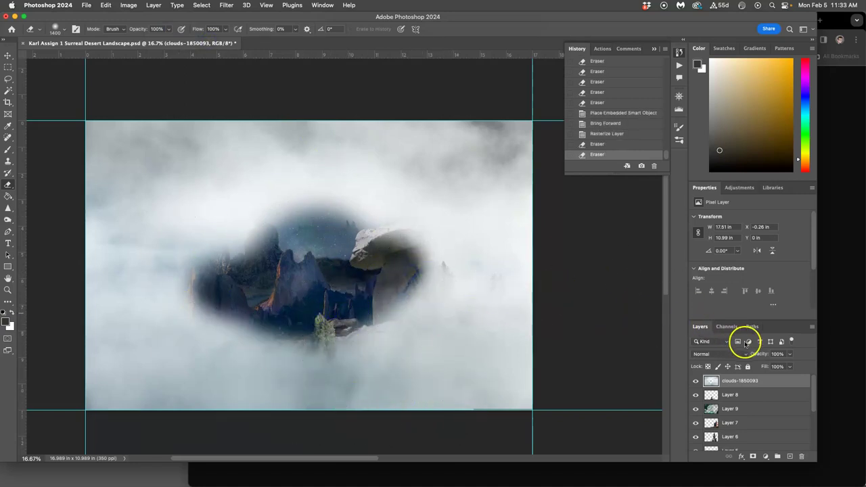
left_click_drag(782, 365, 767, 368)
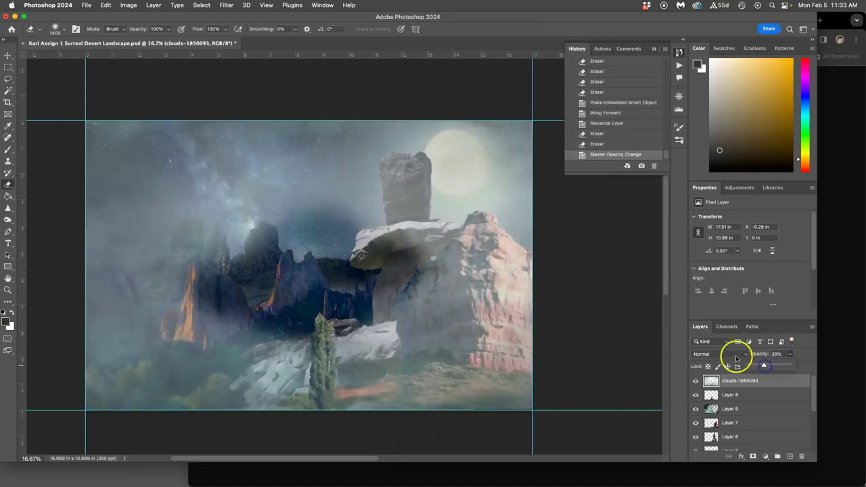
mouse_move(467, 299)
left_mouse_down()
mouse_move(426, 280)
mouse_move(474, 232)
mouse_move(511, 217)
mouse_move(373, 245)
mouse_move(358, 271)
left_mouse_up()
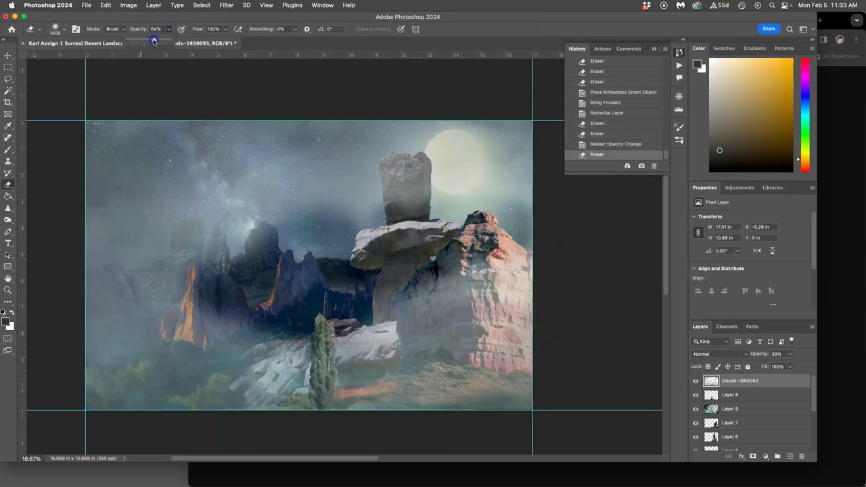
mouse_move(469, 238)
left_mouse_down()
mouse_move(407, 171)
mouse_move(465, 182)
mouse_move(491, 202)
mouse_move(353, 193)
mouse_move(215, 201)
mouse_move(155, 230)
mouse_move(229, 295)
left_mouse_up()
mouse_move(111, 303)
left_mouse_down()
mouse_move(105, 236)
mouse_move(104, 262)
mouse_move(178, 275)
mouse_move(223, 273)
mouse_move(182, 251)
mouse_move(230, 238)
mouse_move(185, 235)
mouse_move(206, 226)
mouse_move(190, 253)
mouse_move(270, 252)
left_mouse_up()
mouse_move(371, 286)
left_mouse_down()
mouse_move(190, 328)
mouse_move(80, 334)
mouse_move(183, 345)
mouse_move(166, 375)
mouse_move(239, 319)
mouse_move(275, 317)
mouse_move(299, 333)
mouse_move(296, 373)
mouse_move(383, 283)
mouse_move(461, 231)
mouse_move(489, 229)
left_mouse_up()
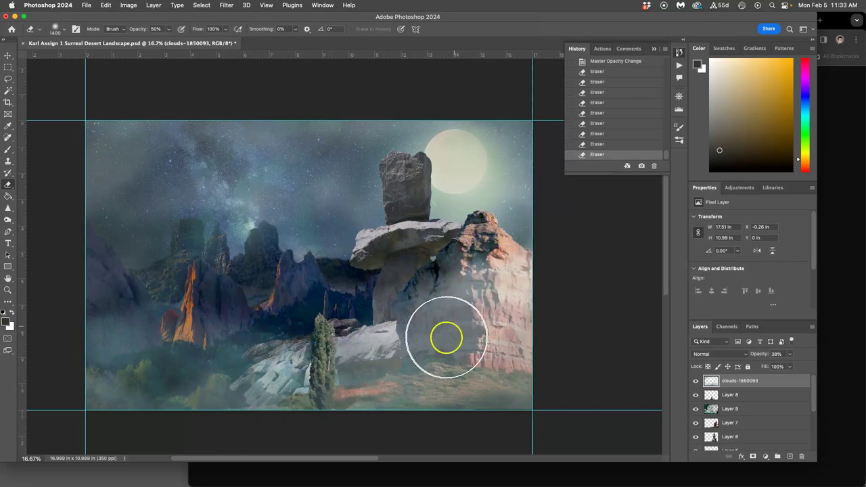
mouse_move(393, 328)
left_mouse_down()
mouse_move(77, 396)
mouse_move(383, 284)
mouse_move(205, 305)
left_mouse_up()
- Burn the clouds at 18% midtone exposure over the right rock and foreground
left_click(8, 219)
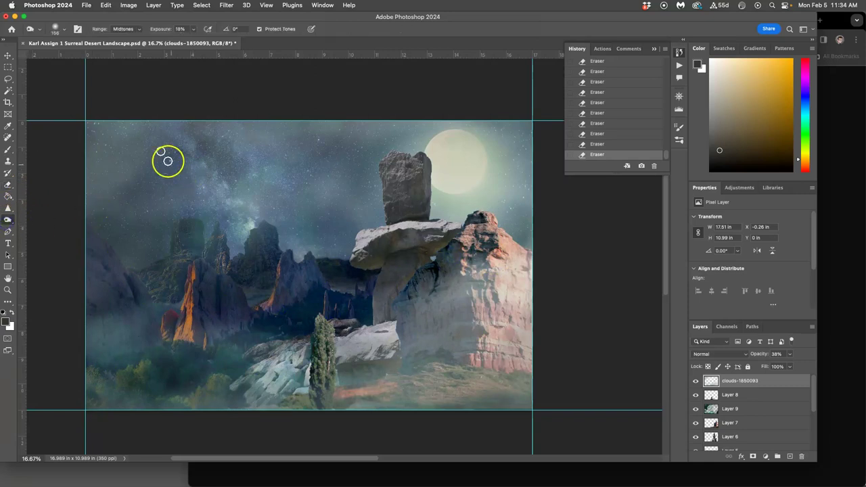
left_click(64, 30)
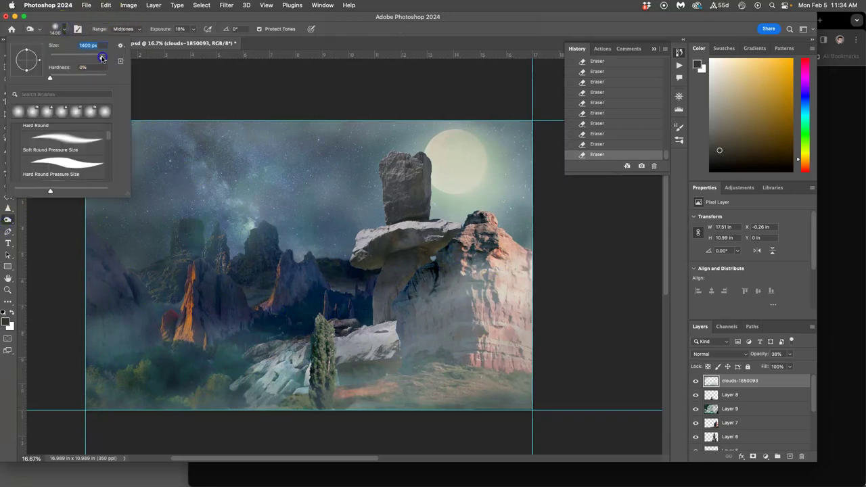
left_click(522, 332)
mouse_move(518, 347)
left_mouse_down()
mouse_move(503, 281)
mouse_move(498, 299)
mouse_move(426, 344)
mouse_move(392, 348)
mouse_move(358, 413)
left_mouse_up()
mouse_move(406, 352)
left_mouse_down()
mouse_move(473, 300)
mouse_move(498, 367)
mouse_move(548, 313)
mouse_move(414, 400)
left_mouse_up()
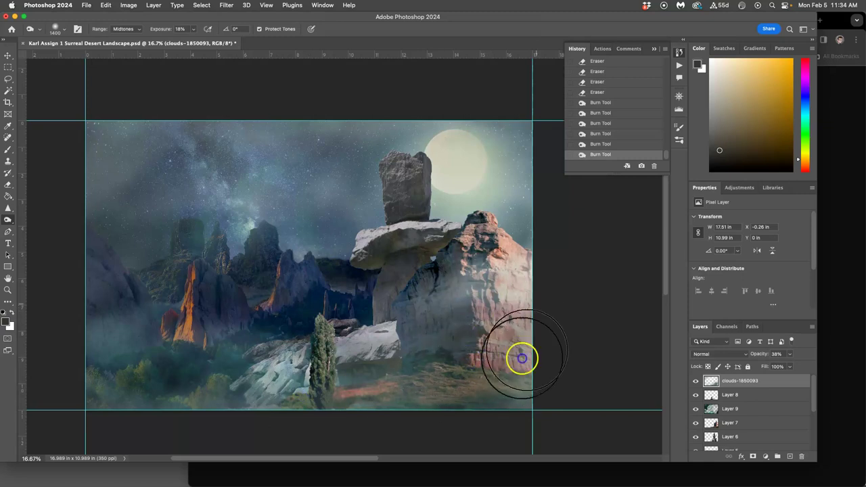
mouse_move(504, 378)
left_mouse_down()
mouse_move(516, 351)
mouse_move(463, 291)
mouse_move(490, 241)
mouse_move(531, 246)
left_mouse_up()
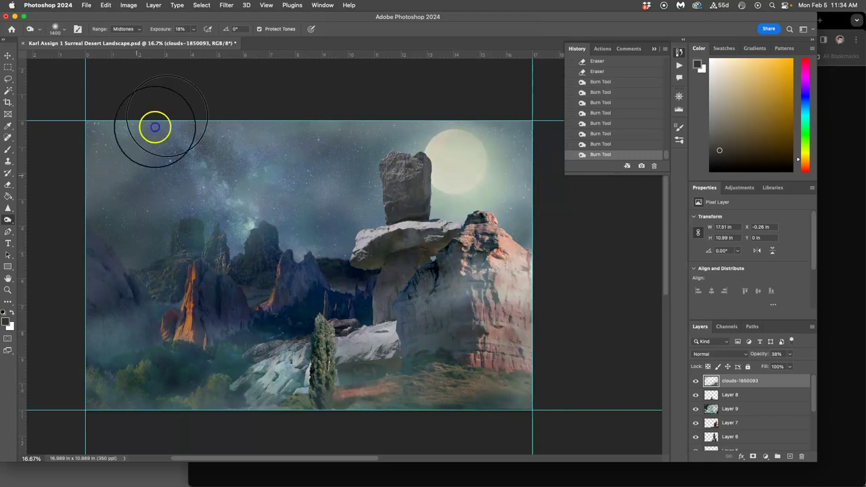
- Burn the upper sky, top rock and left rocks and foreground darker
mouse_move(108, 107)
left_mouse_down()
mouse_move(116, 155)
mouse_move(154, 127)
mouse_move(102, 204)
mouse_move(183, 354)
mouse_move(64, 358)
mouse_move(144, 292)
left_mouse_up()
mouse_move(257, 402)
left_mouse_down()
mouse_move(304, 264)
mouse_move(345, 396)
mouse_move(143, 383)
left_mouse_up()
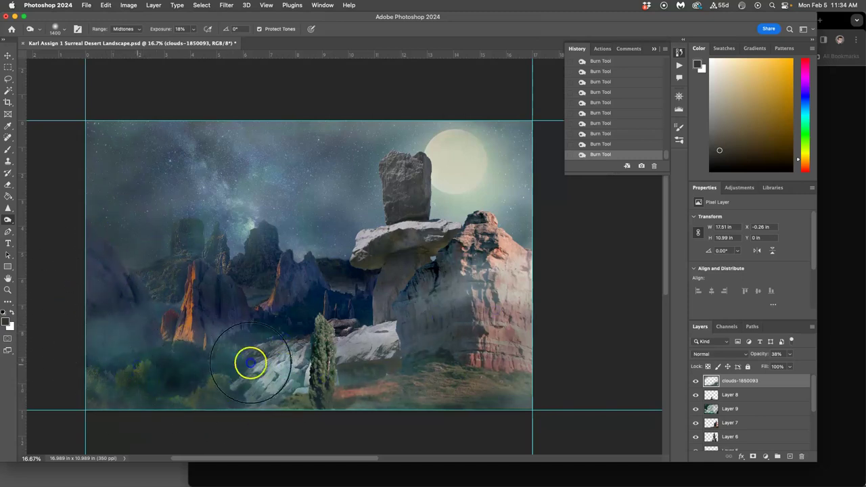
mouse_move(392, 305)
left_mouse_down()
mouse_move(119, 278)
mouse_move(88, 361)
left_mouse_up()
mouse_move(192, 383)
left_mouse_down()
mouse_move(534, 300)
mouse_move(548, 273)
left_mouse_up()
left_click_drag(401, 158, 293, 129)
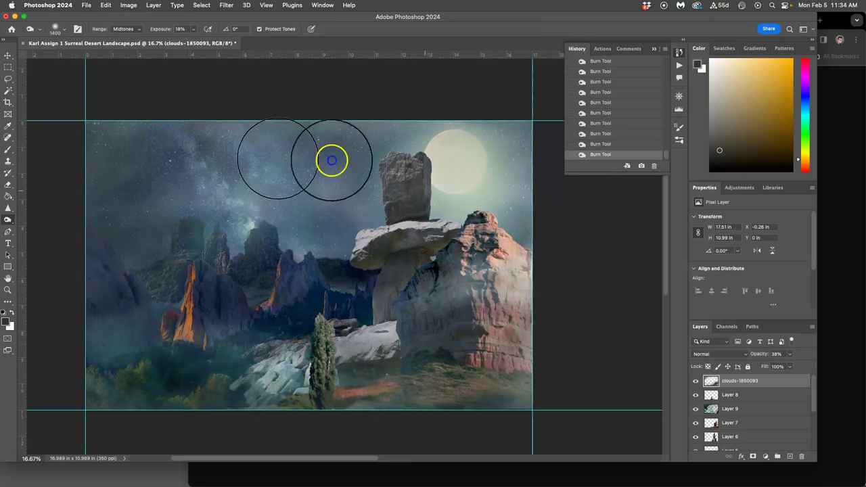
mouse_move(225, 163)
left_mouse_down()
mouse_move(118, 184)
mouse_move(280, 154)
mouse_move(160, 297)
mouse_move(73, 286)
mouse_move(120, 216)
mouse_move(230, 122)
left_mouse_up()
mouse_move(326, 106)
left_mouse_down()
mouse_move(118, 268)
mouse_move(93, 272)
mouse_move(161, 191)
mouse_move(295, 127)
mouse_move(361, 104)
mouse_move(359, 164)
left_mouse_up()
left_click_drag(290, 246, 88, 320)
left_click_drag(161, 235, 88, 338)
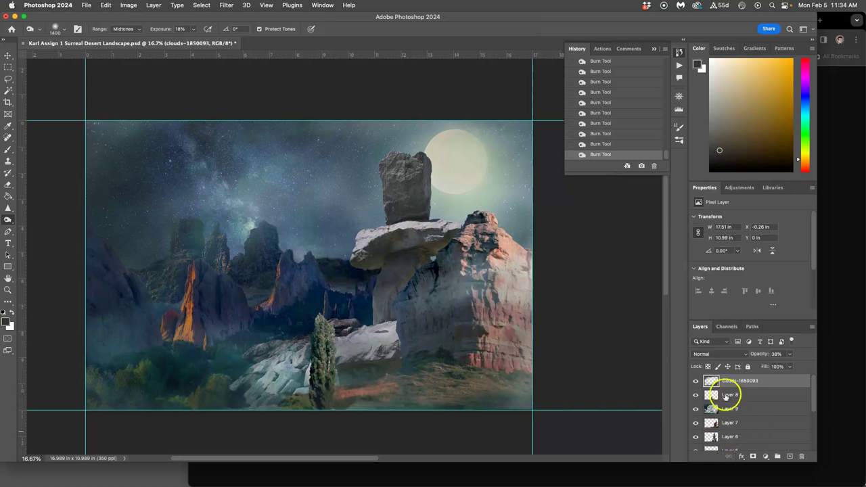
- Compare the scene with and without clouds and mist, then set Layer 9 to 33% opacity
left_click(695, 381)
left_click(695, 380)
left_click(695, 380)
left_click(696, 409)
left_click(696, 407)
left_click(695, 380)
left_click(695, 381)
left_click(695, 380)
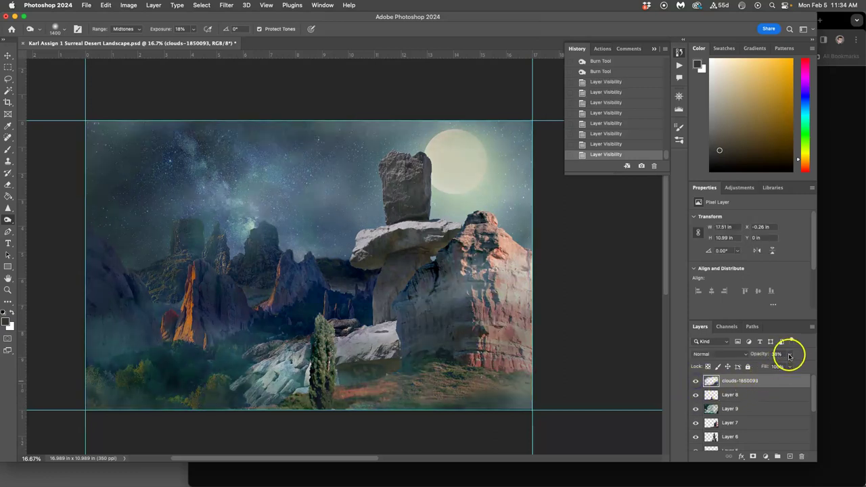
left_click(744, 408)
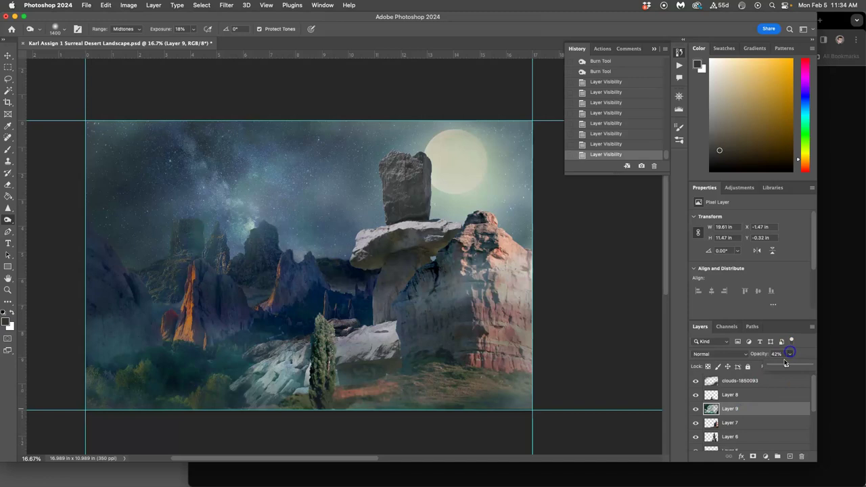
left_click_drag(781, 366, 780, 366)
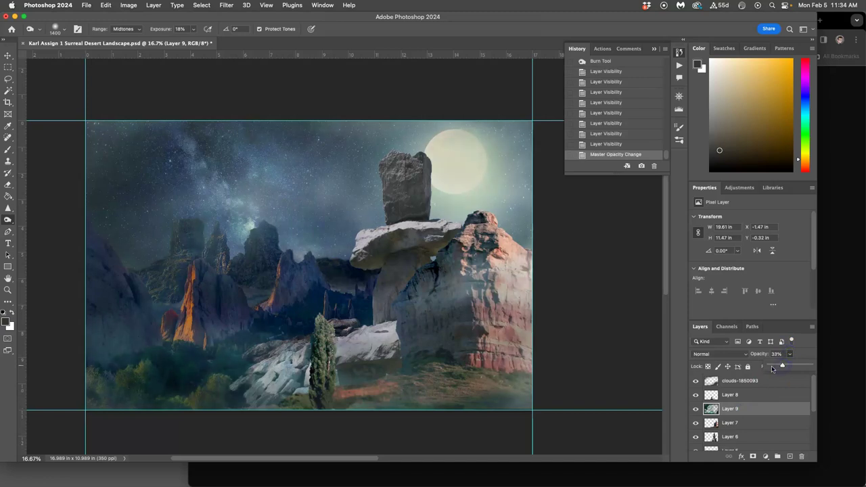
- Set the clouds layer's blend mode to Pin Light and compare the result
left_click(744, 382)
left_click(722, 354)
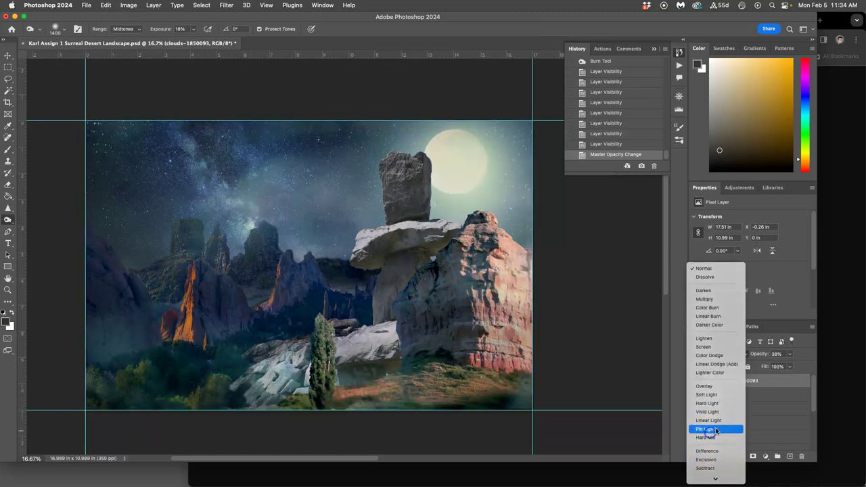
left_click(706, 430)
left_click(696, 382)
left_click(697, 383)
left_click(696, 383)
left_click(696, 383)
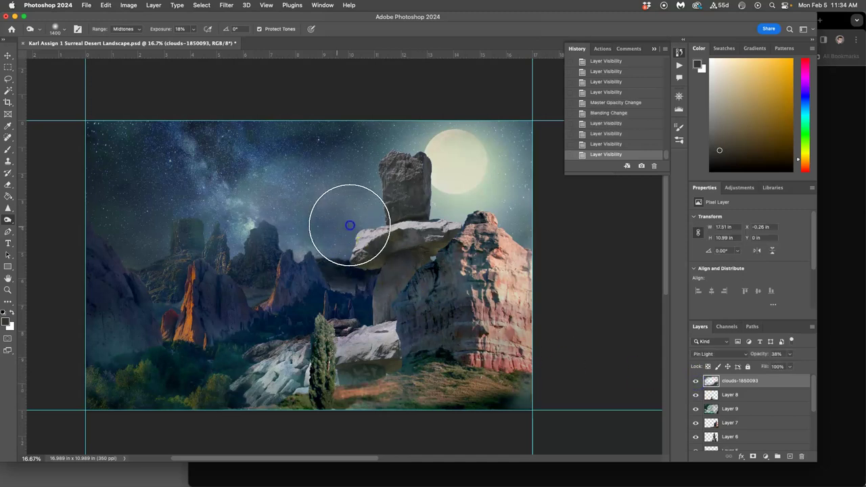